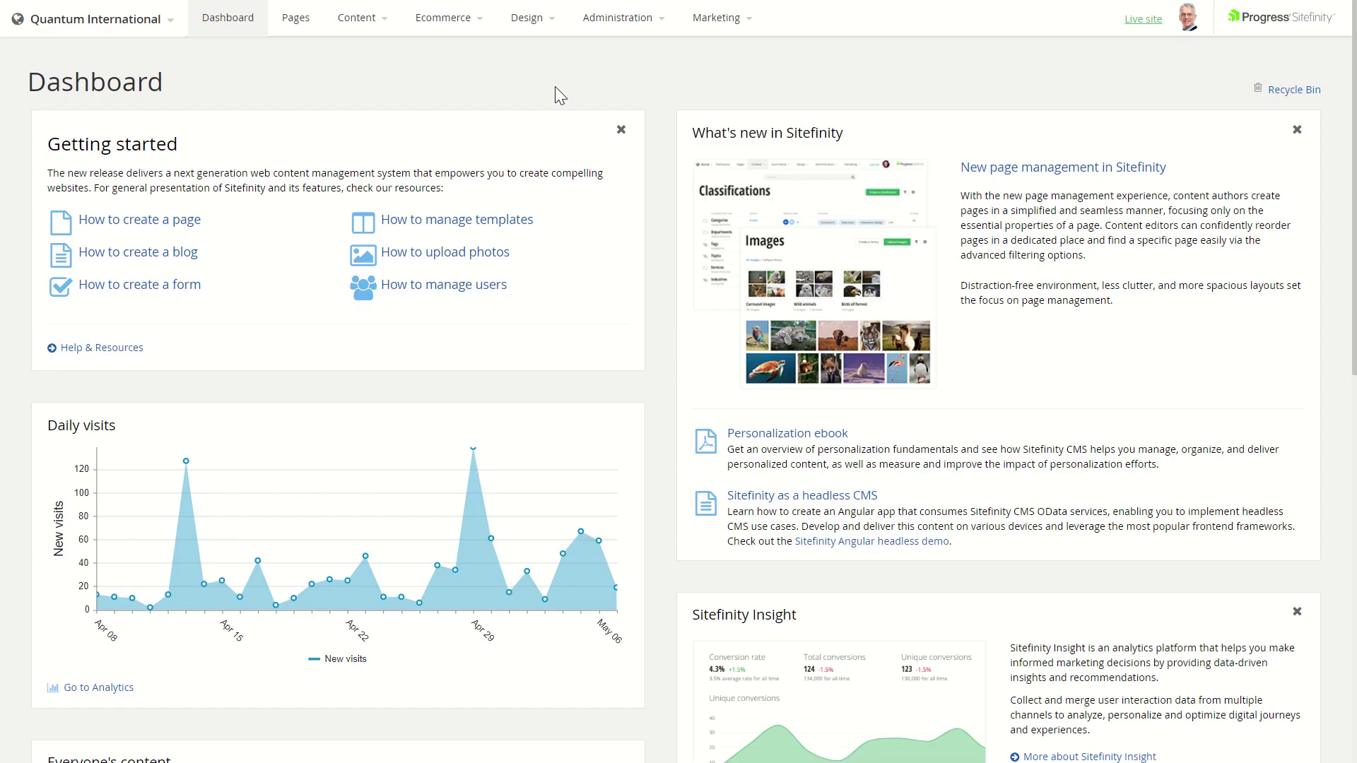
- Go to all content classifications and open the Tags list
{"action": "left_click", "coordinate": [357, 28]}
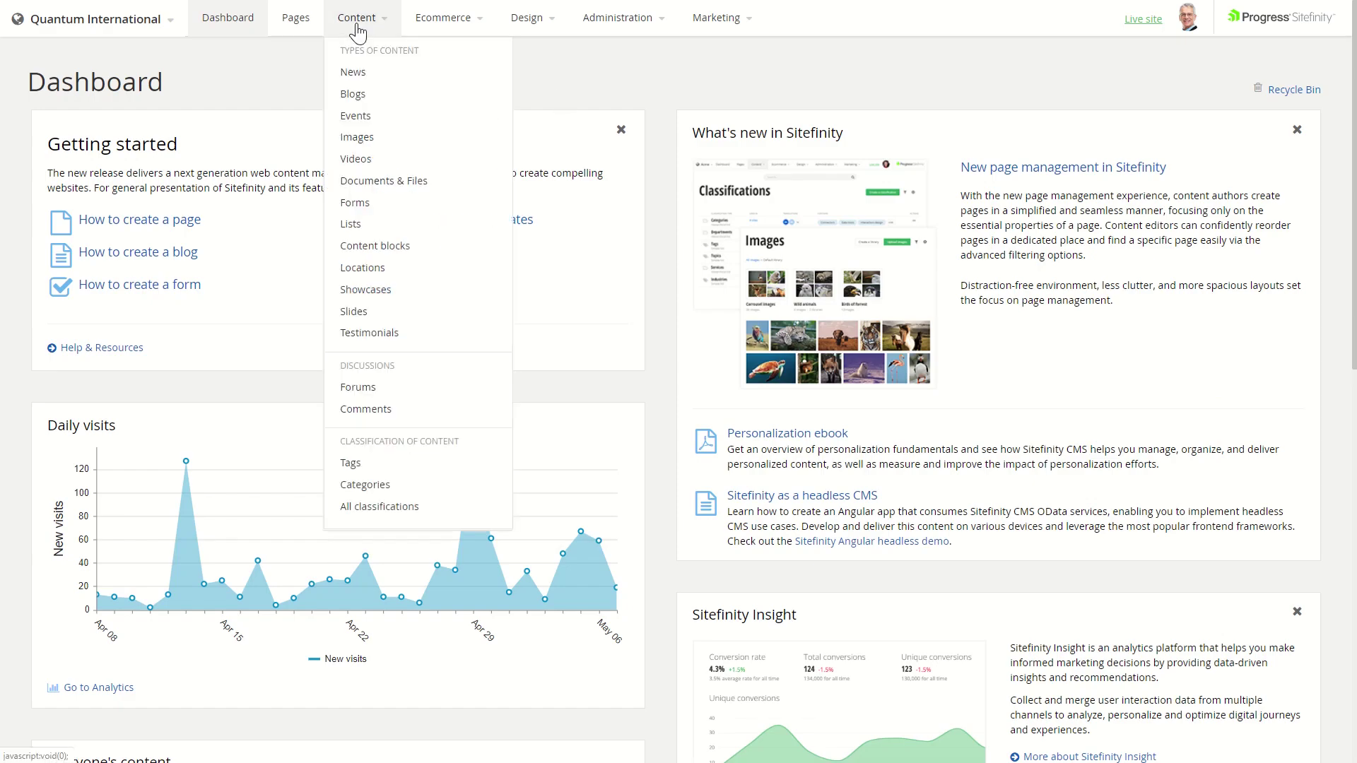
{"action": "left_click", "coordinate": [347, 506]}
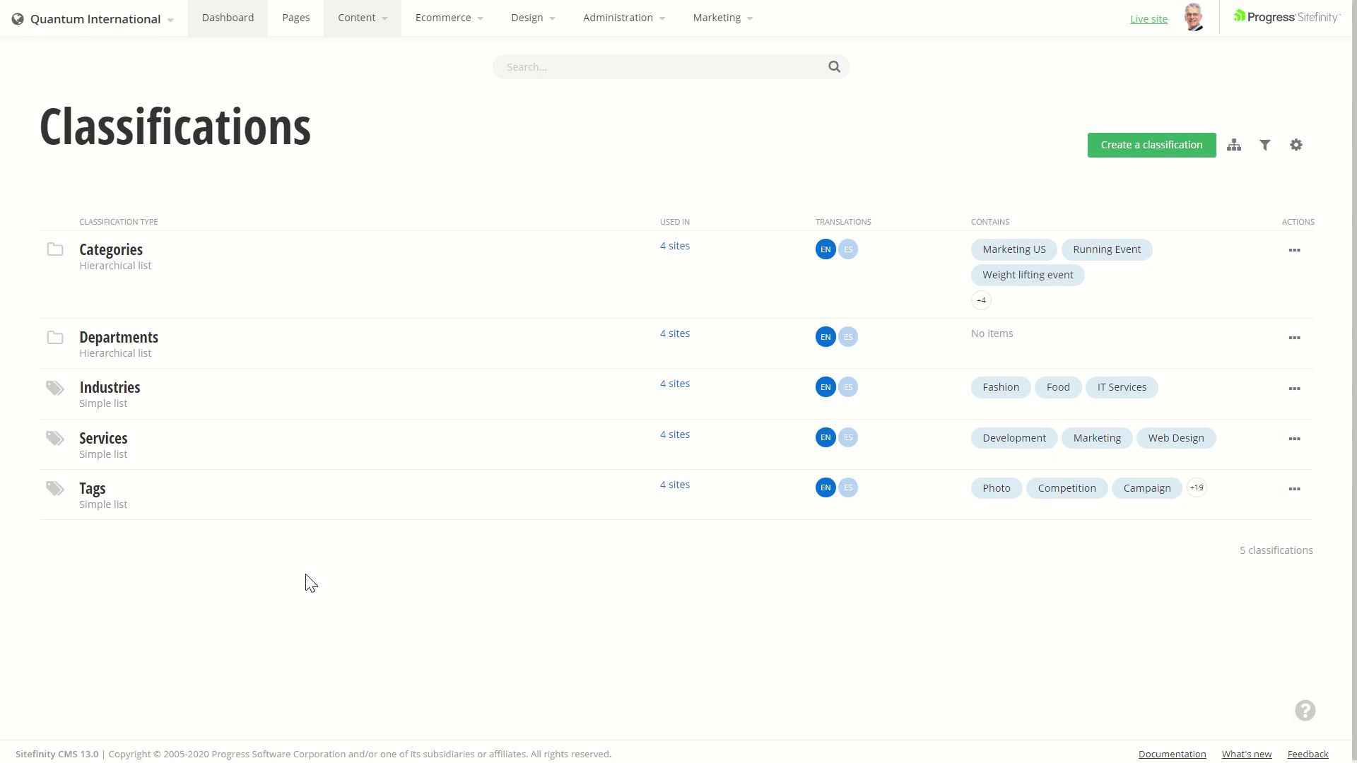
{"action": "left_click", "coordinate": [200, 501]}
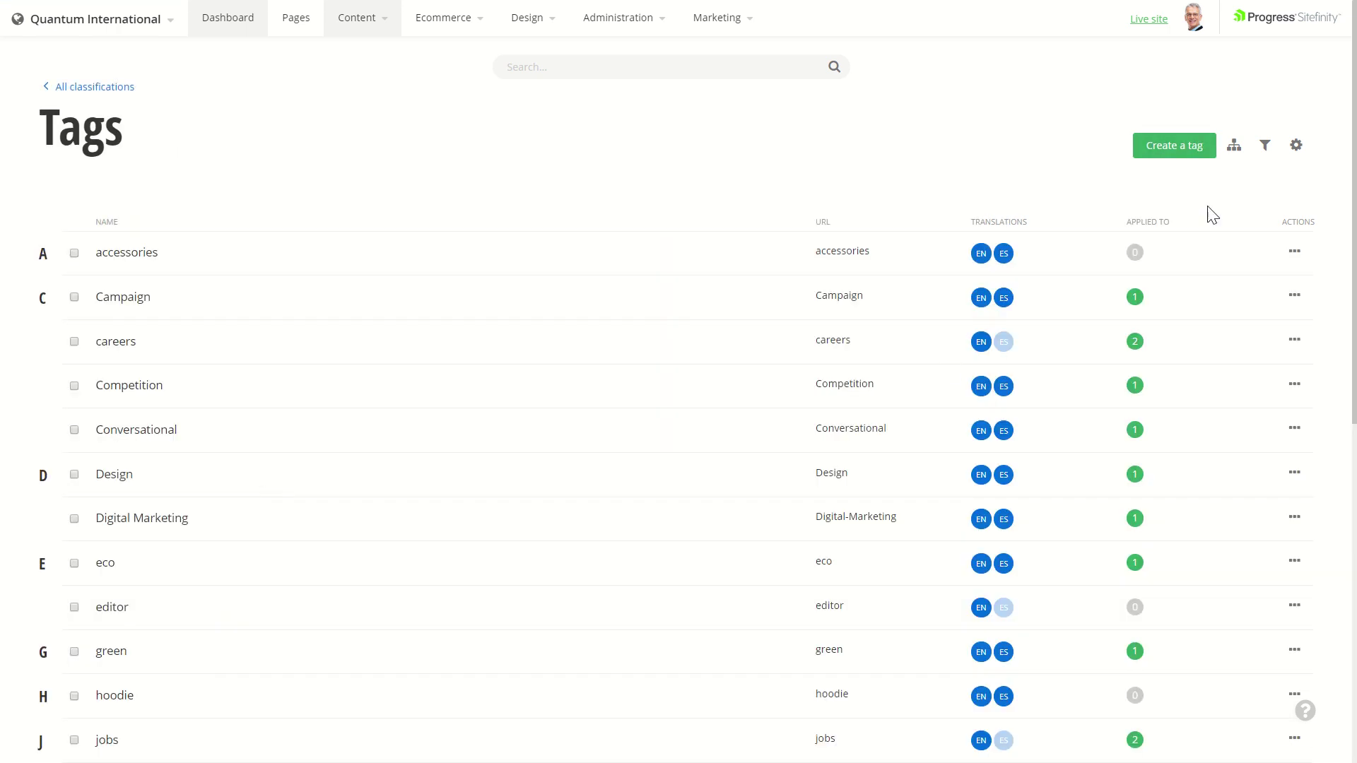
- Create a new tag named Hardware
{"action": "left_click", "coordinate": [1176, 148]}
{"action": "type", "text": "Hardware"}
{"action": "left_click", "coordinate": [464, 364]}
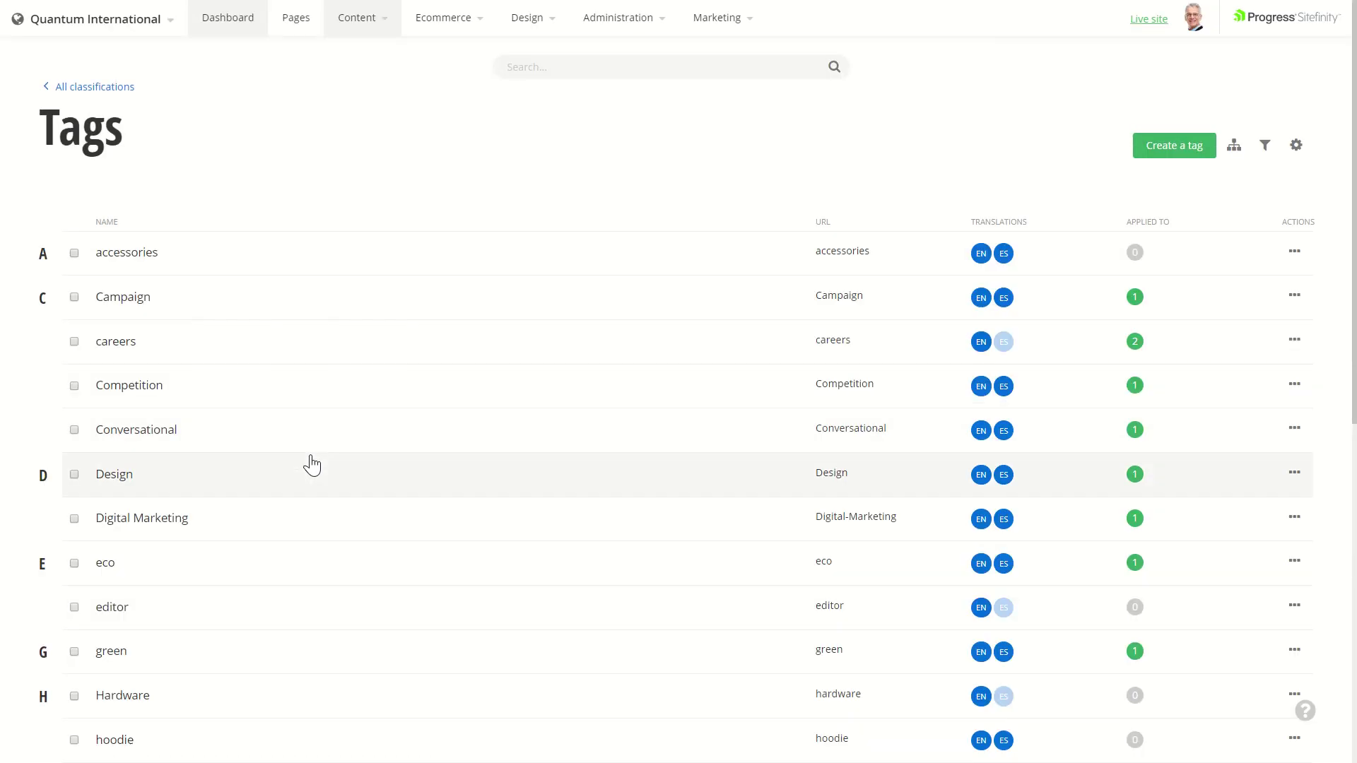
- Delete the Hardware tag and confirm its deletion
{"action": "scroll", "coordinate": [309, 463], "scroll_direction": "down", "scroll_amount": 4}
{"action": "left_click", "coordinate": [1294, 383]}
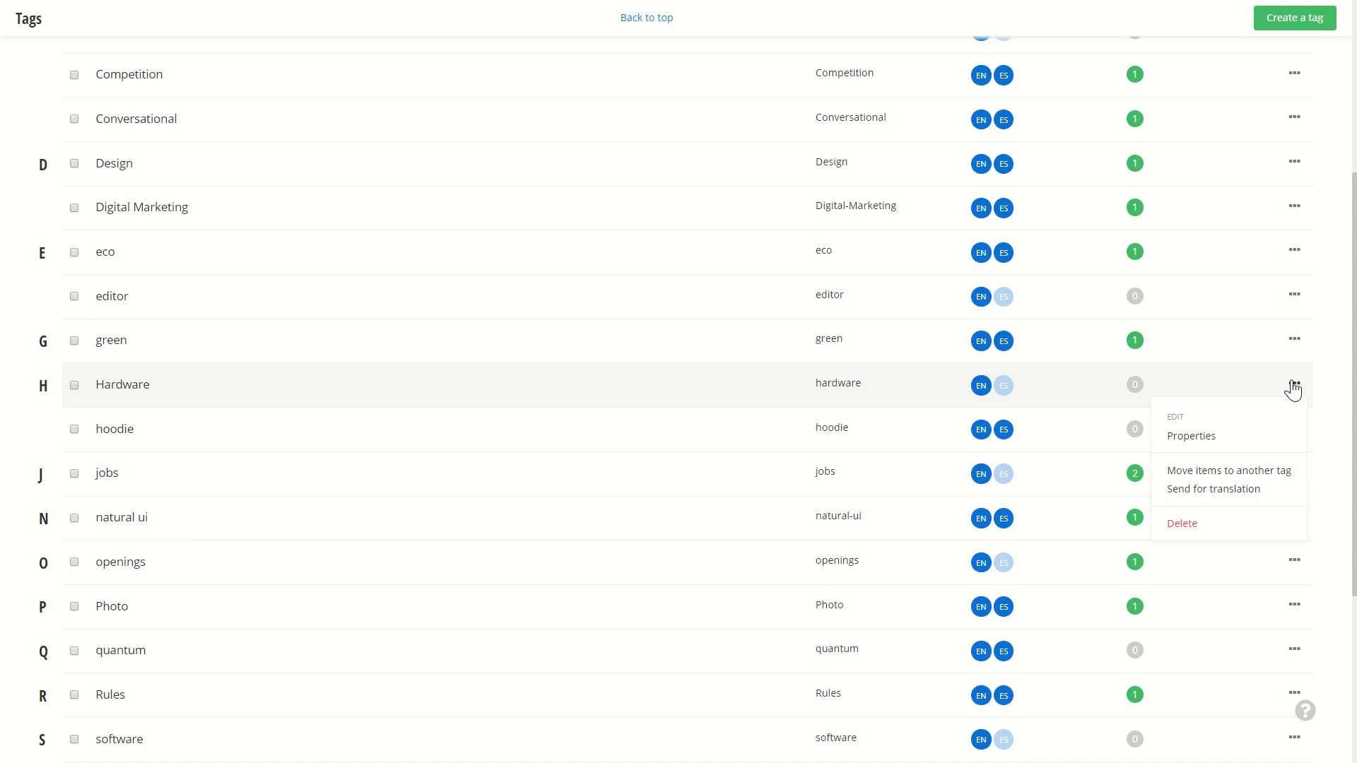
{"action": "left_click", "coordinate": [1196, 529]}
{"action": "left_click", "coordinate": [646, 497]}
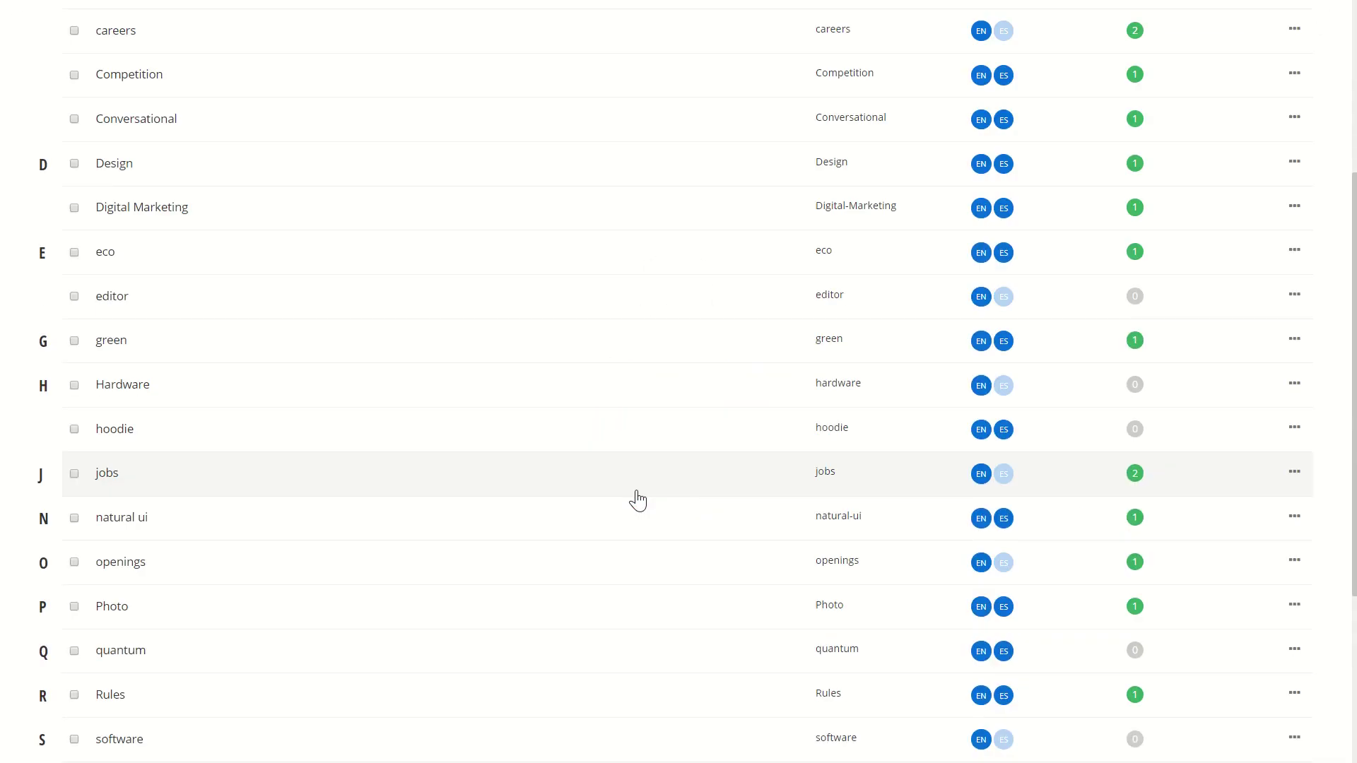
- Rename the accessories tag to Accessories with a capital A and save the changes
{"action": "scroll", "coordinate": [283, 353], "scroll_direction": "up", "scroll_amount": 2}
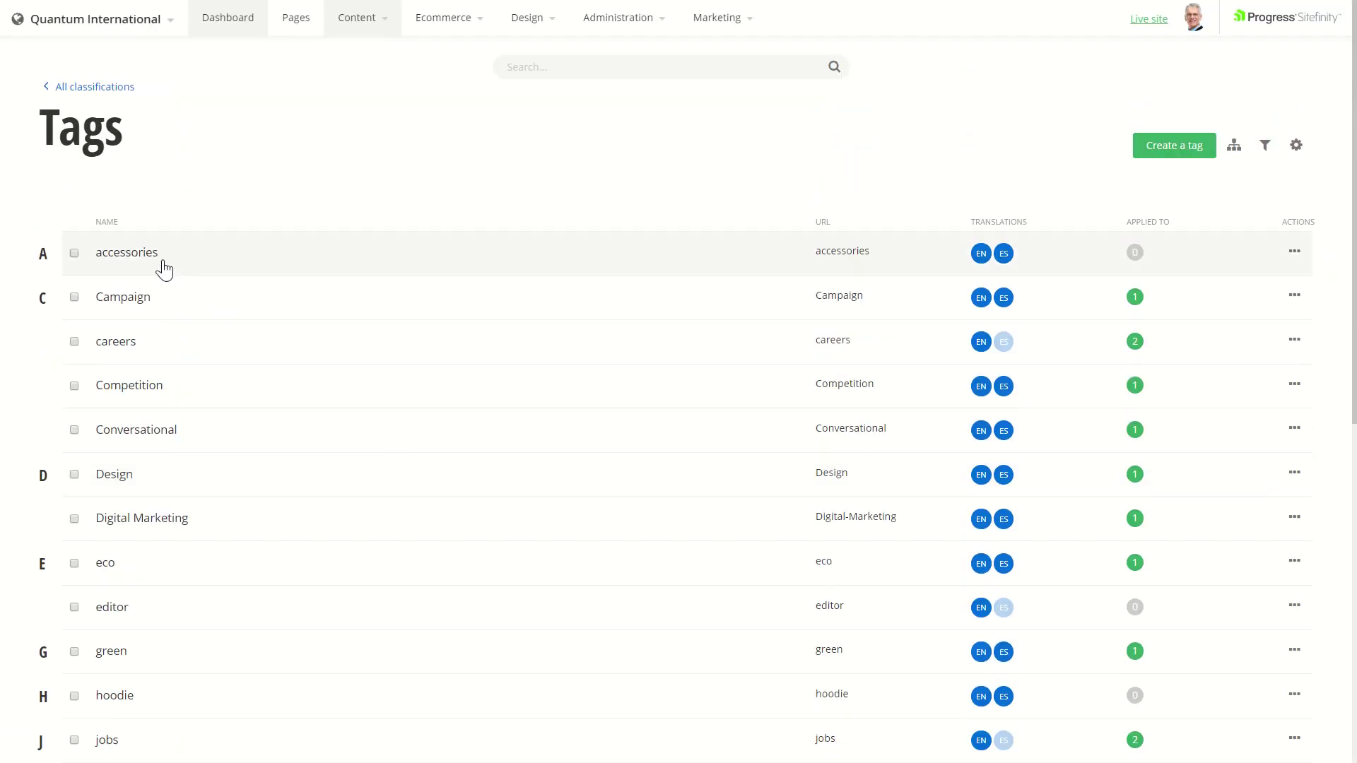
{"action": "left_click", "coordinate": [163, 266]}
{"action": "left_click", "coordinate": [429, 181]}
{"action": "key", "text": "BackSpace"}
{"action": "type", "text": "A"}
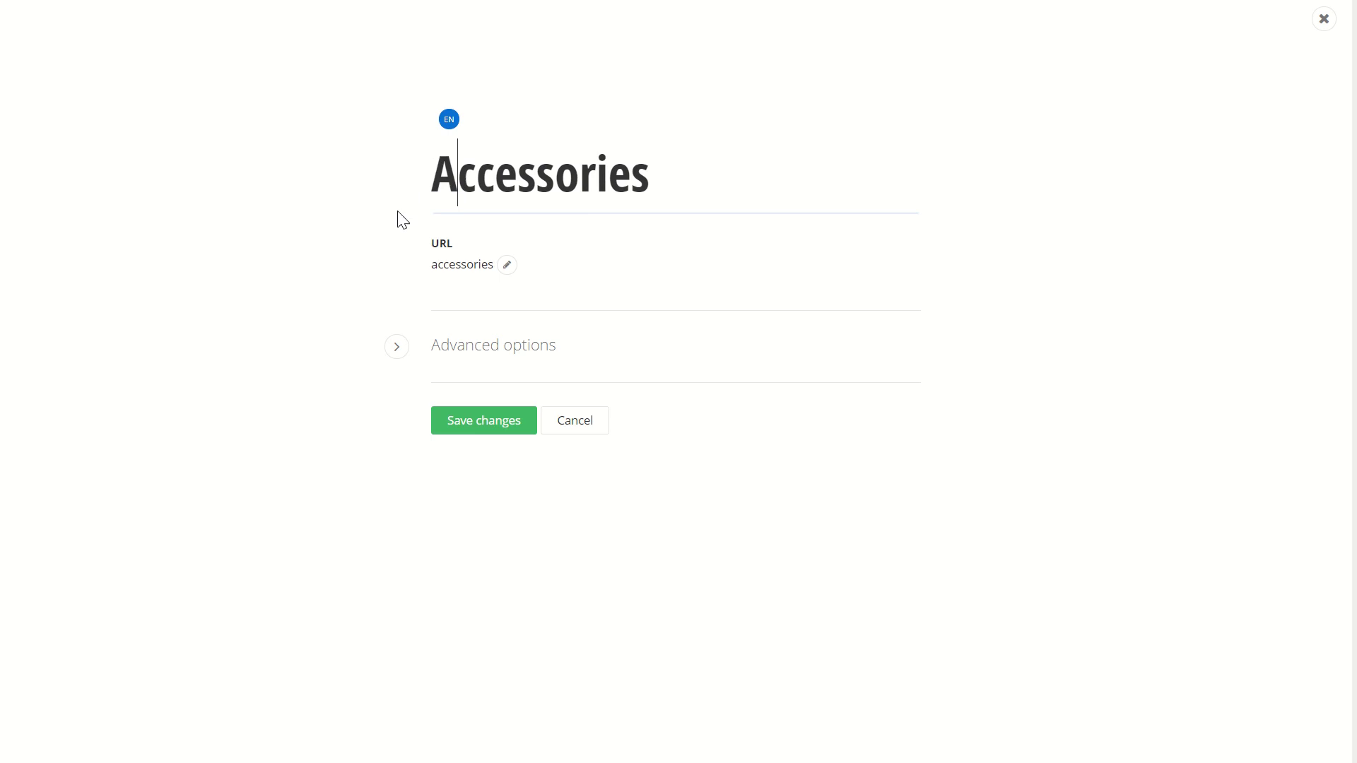
{"action": "left_click", "coordinate": [478, 424]}
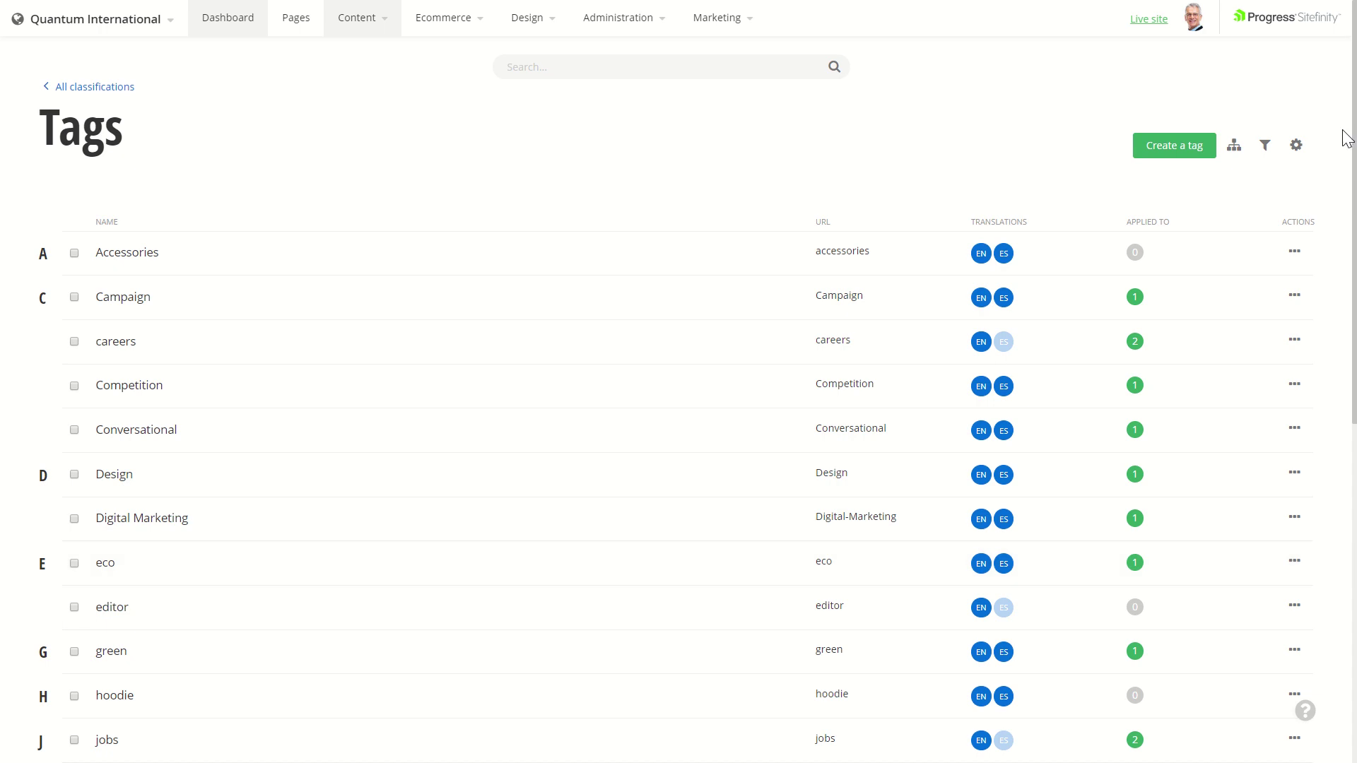
- Filter the tags to those starting with C and open all of them for bulk editing of their properties
{"action": "left_click", "coordinate": [1265, 145]}
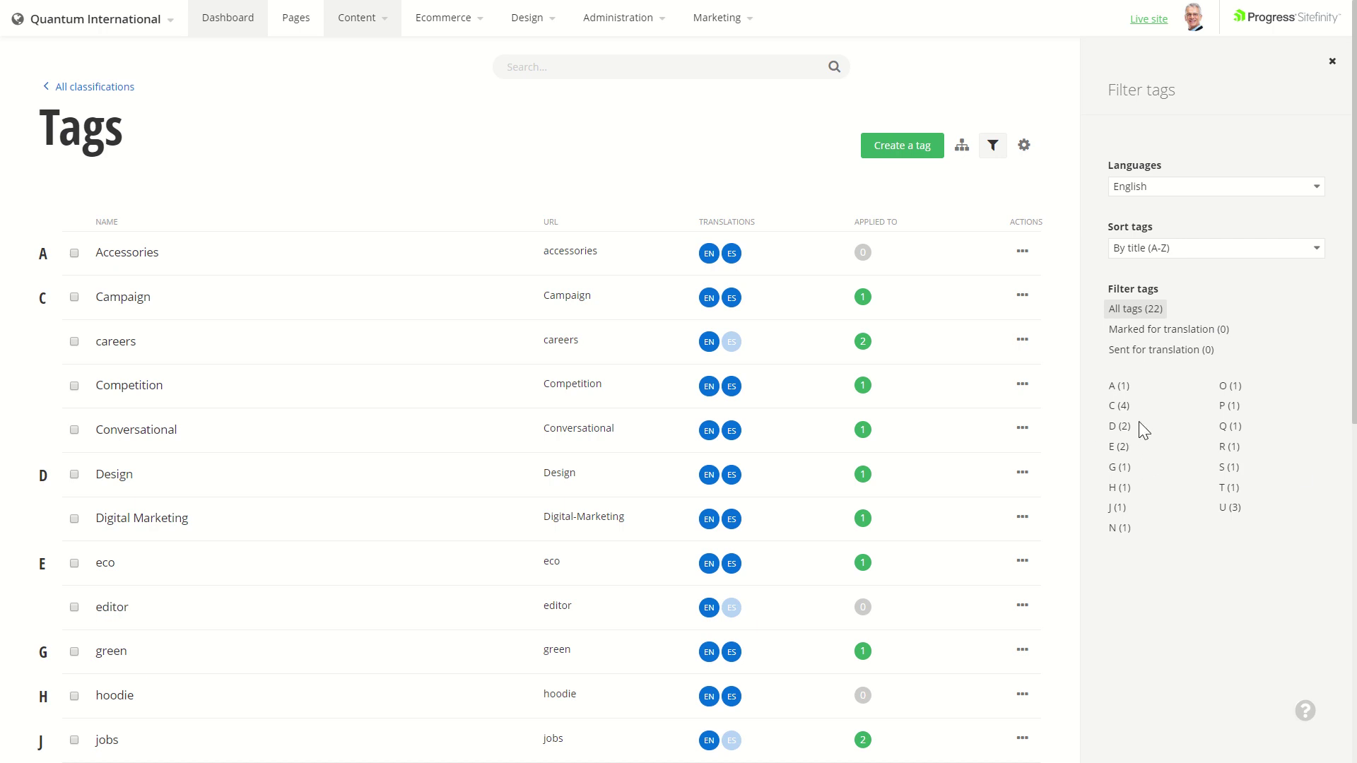
{"action": "left_click", "coordinate": [1121, 407]}
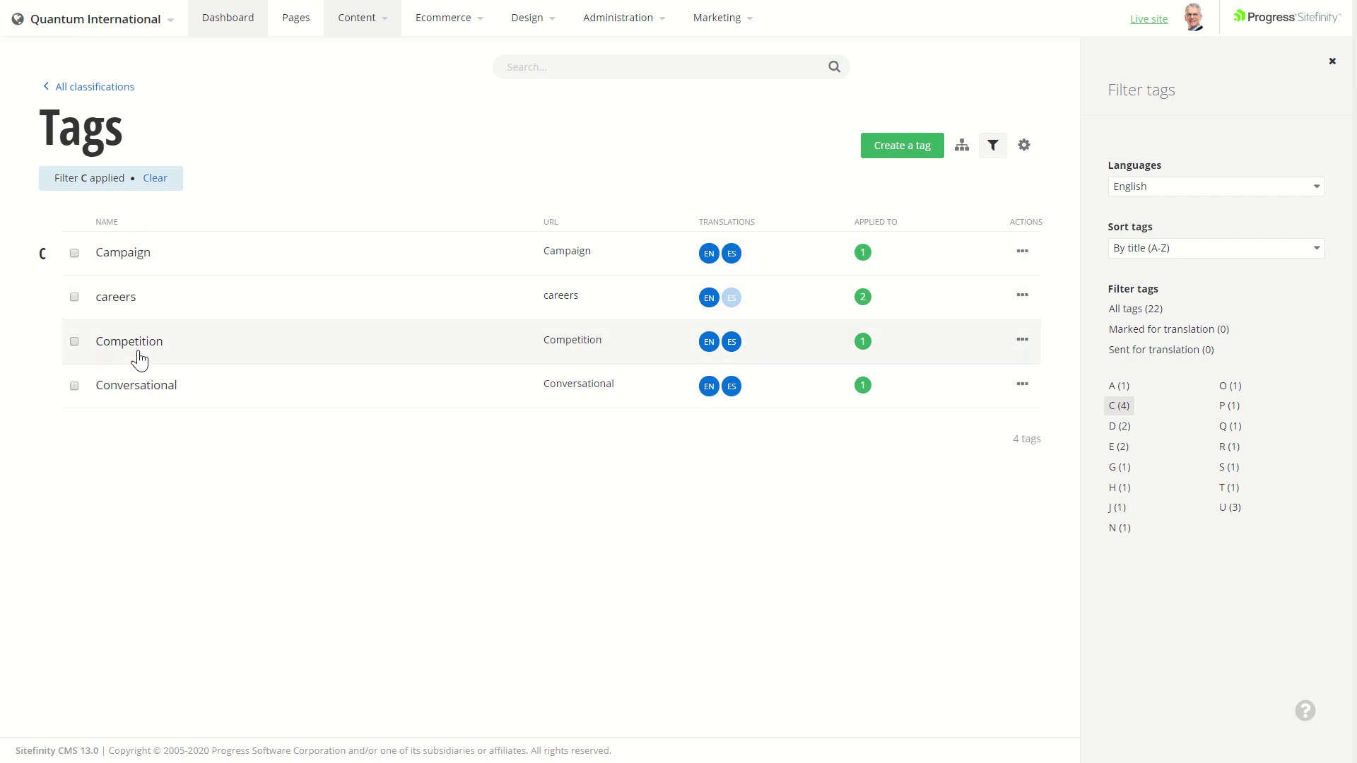
{"action": "left_click", "coordinate": [75, 254]}
{"action": "left_click", "coordinate": [141, 178]}
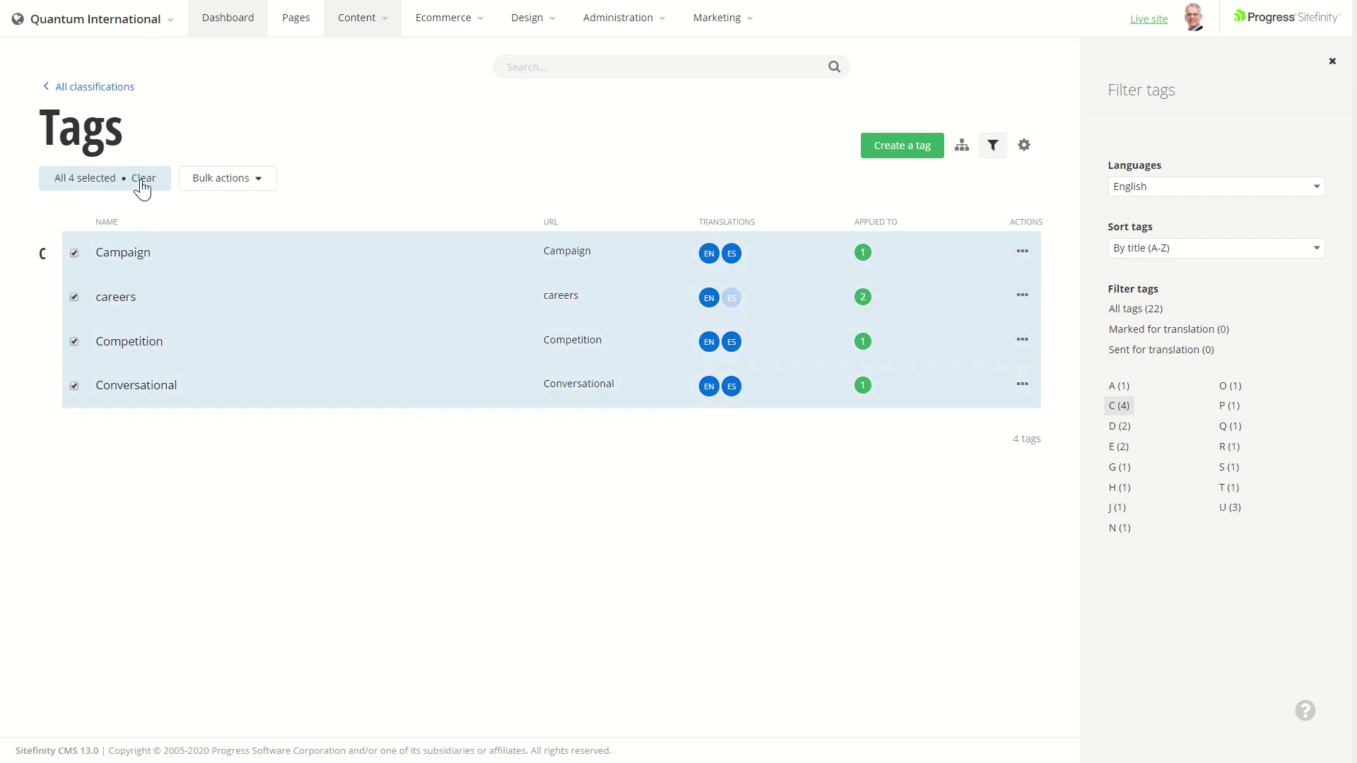
{"action": "left_click", "coordinate": [236, 186]}
{"action": "left_click", "coordinate": [191, 238]}
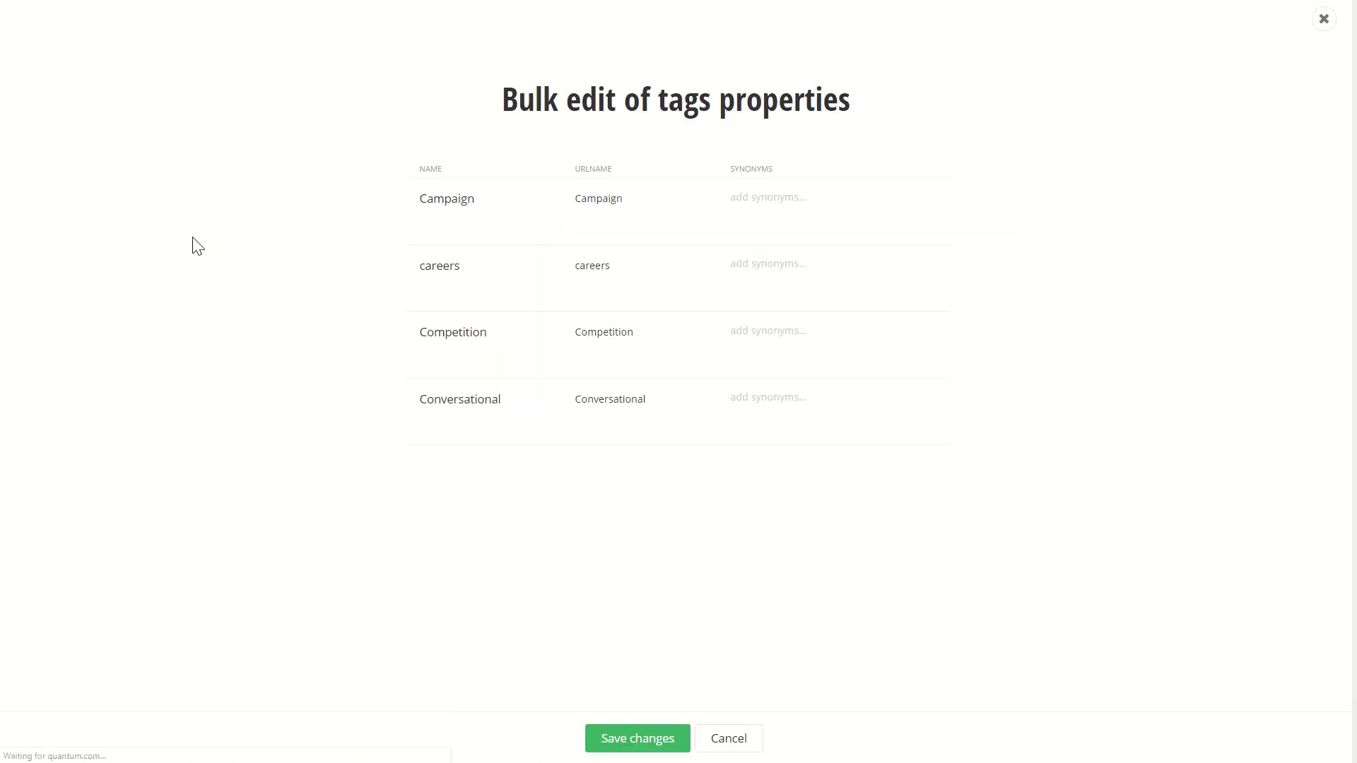
- Rename the three capitalized tags to campaign, competition and conversational in lowercase, and save the bulk changes
{"action": "left_click", "coordinate": [426, 199]}
{"action": "key", "text": "BackSpace"}
{"action": "type", "text": "C"}
{"action": "key", "text": "BackSpace"}
{"action": "type", "text": "c"}
{"action": "left_click", "coordinate": [427, 332]}
{"action": "key", "text": "BackSpace"}
{"action": "type", "text": "c"}
{"action": "left_click", "coordinate": [427, 399]}
{"action": "key", "text": "BackSpace"}
{"action": "type", "text": "c"}
{"action": "left_click", "coordinate": [619, 737]}
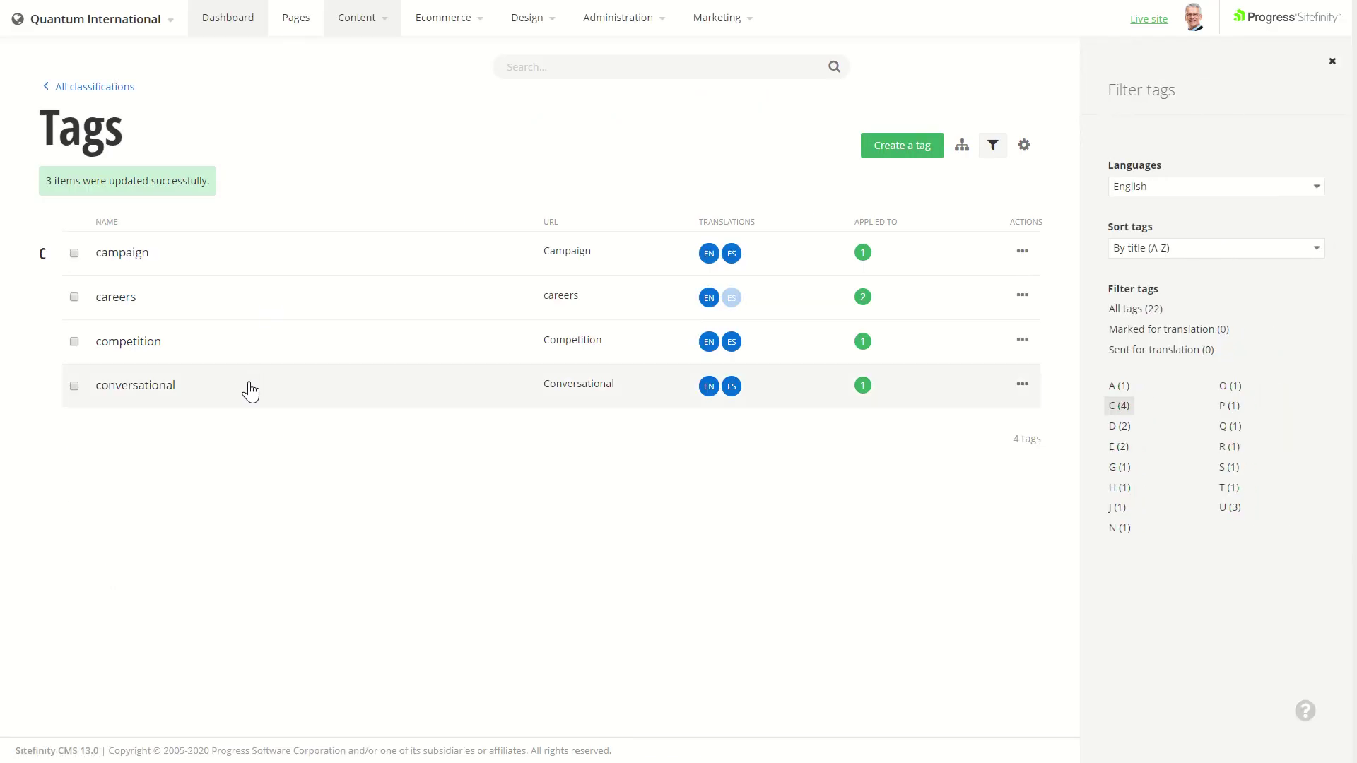
- Clear the letter C filter and sort the full tag list by least used
{"action": "left_click", "coordinate": [155, 179]}
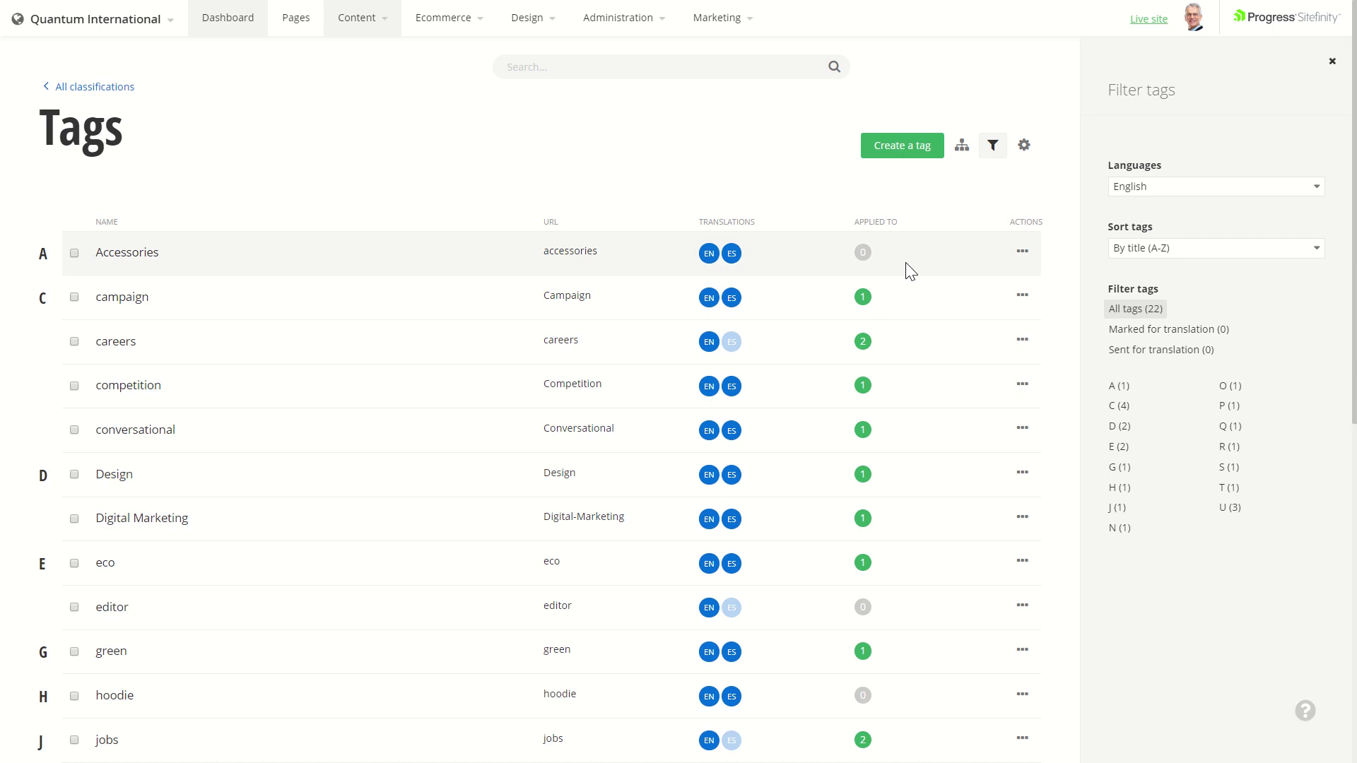
{"action": "scroll", "coordinate": [858, 453], "scroll_direction": "down", "scroll_amount": 2}
{"action": "scroll", "coordinate": [894, 476], "scroll_direction": "down", "scroll_amount": 2}
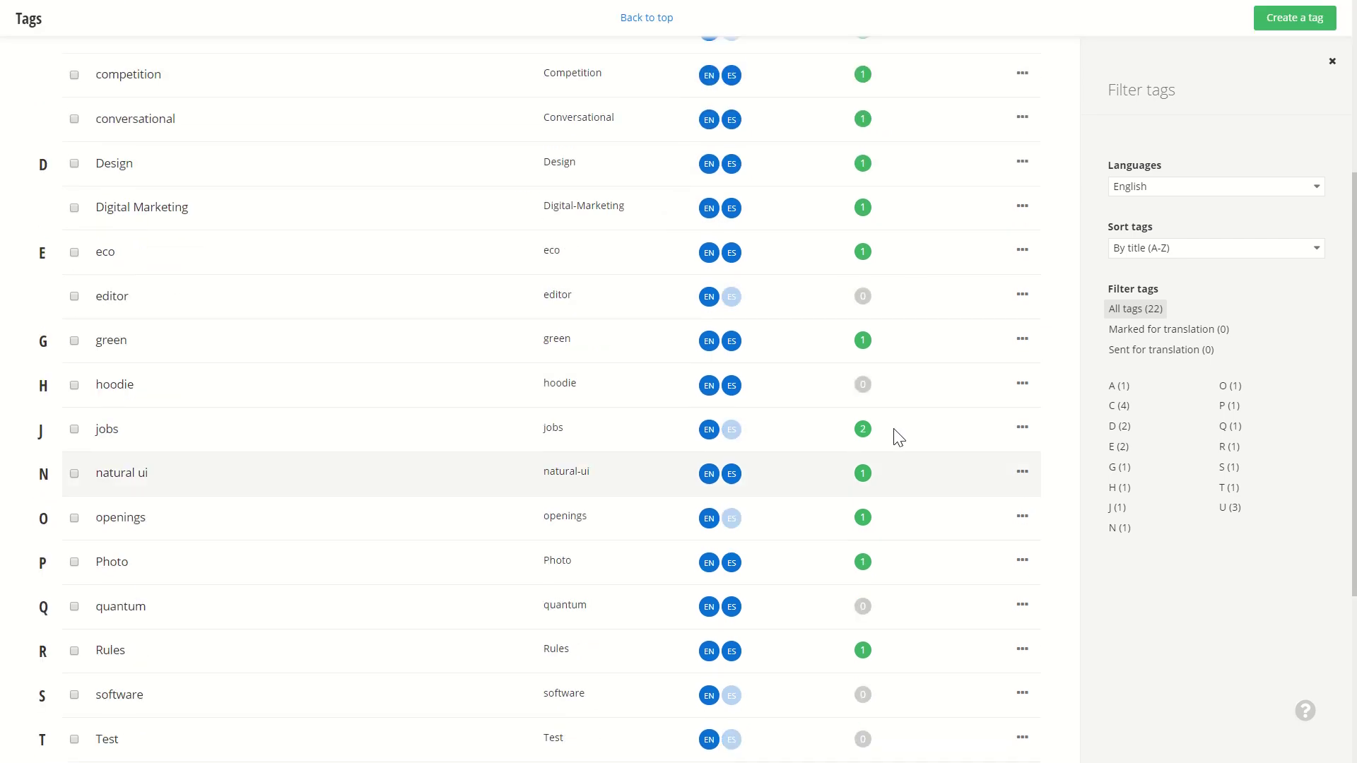
{"action": "scroll", "coordinate": [894, 408], "scroll_direction": "down", "scroll_amount": 3}
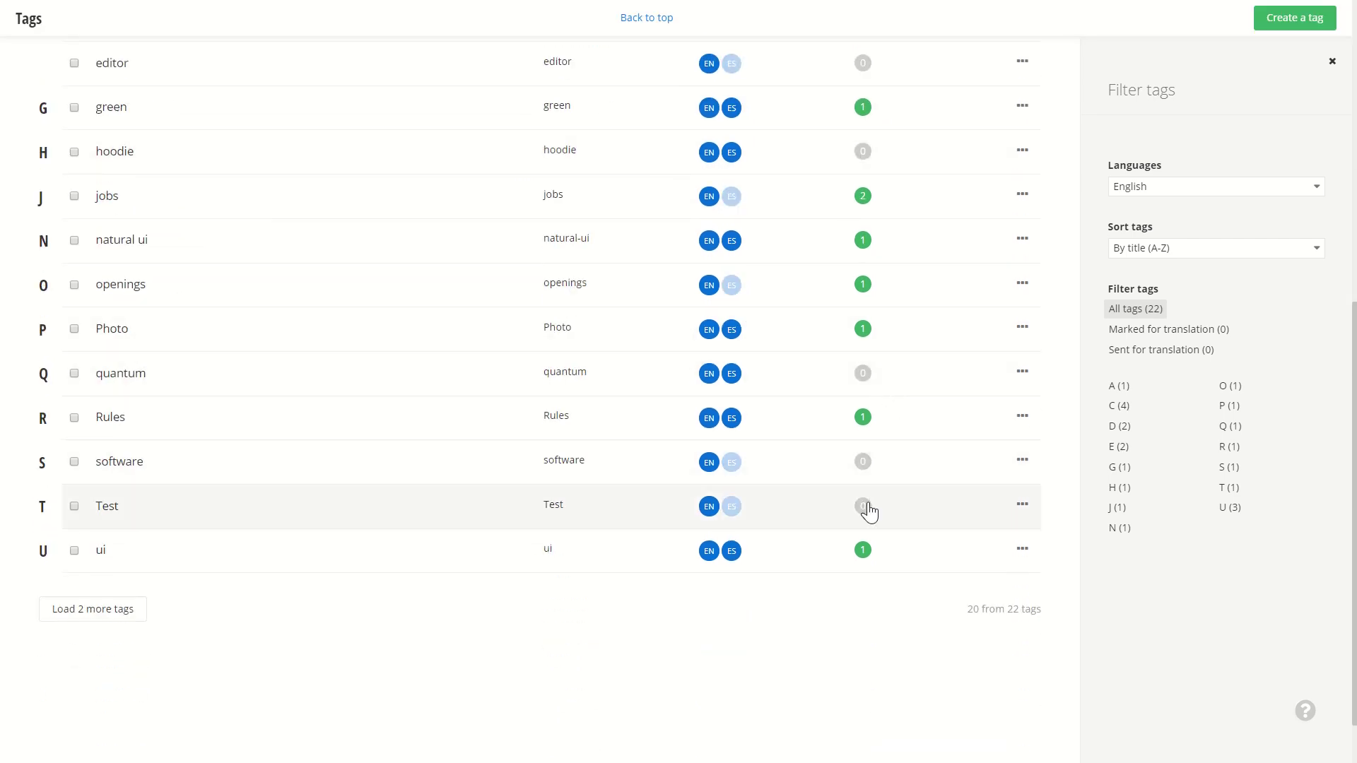
{"action": "scroll", "coordinate": [732, 441], "scroll_direction": "up", "scroll_amount": 7}
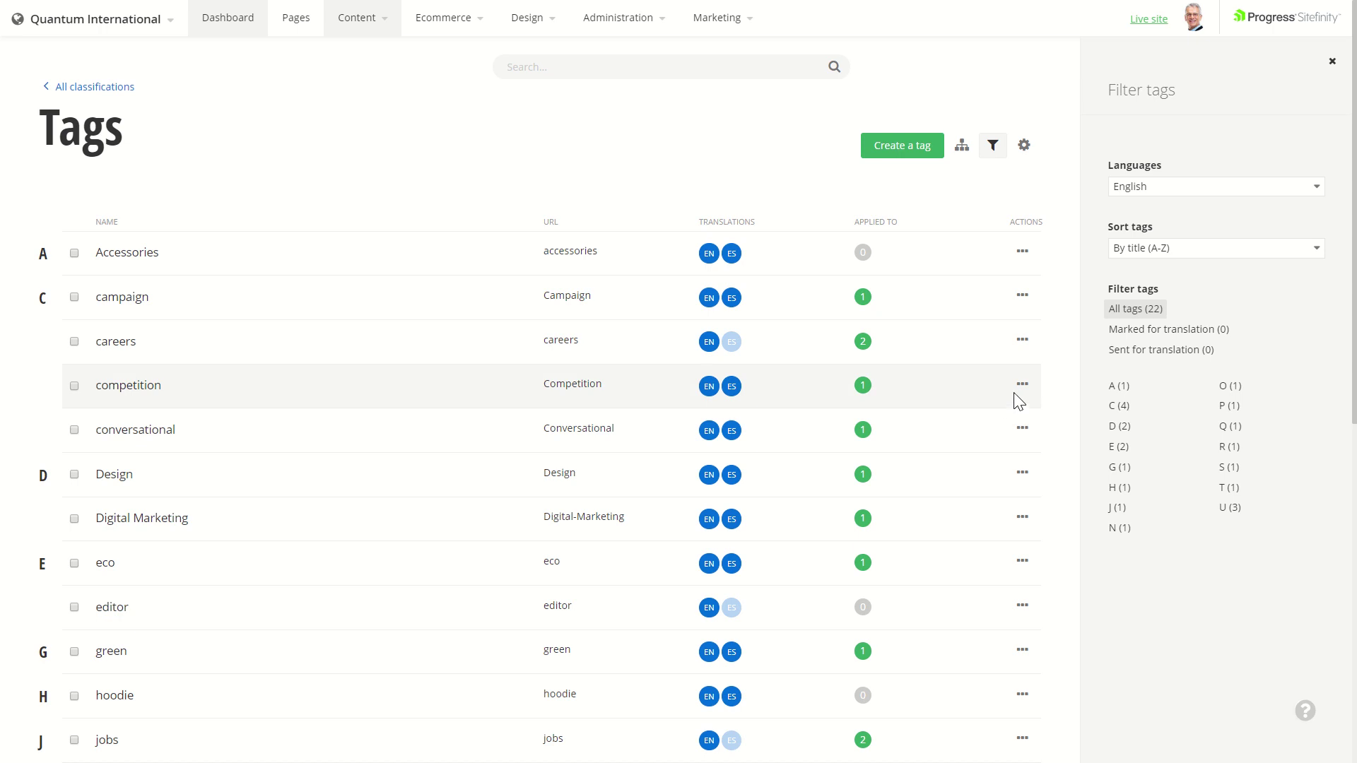
{"action": "left_click", "coordinate": [1238, 247]}
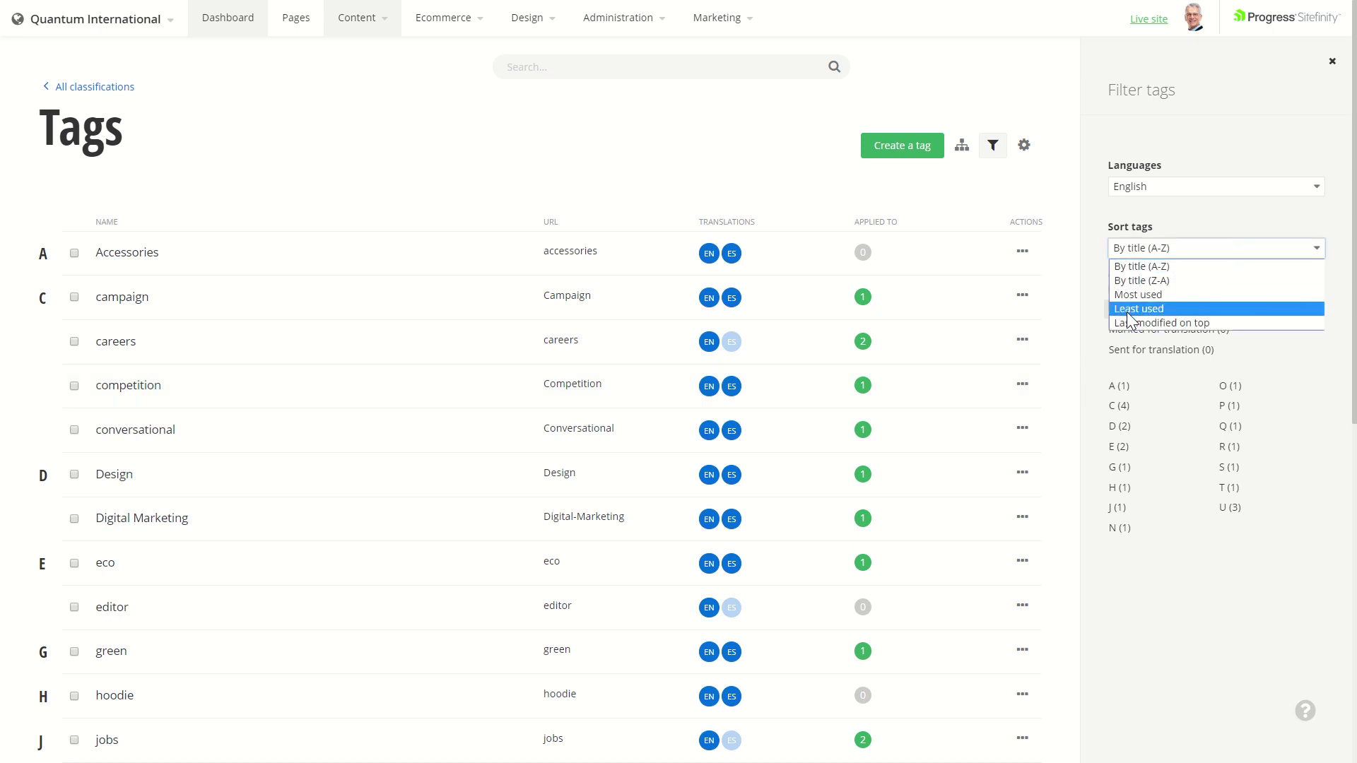
{"action": "left_click", "coordinate": [1159, 309]}
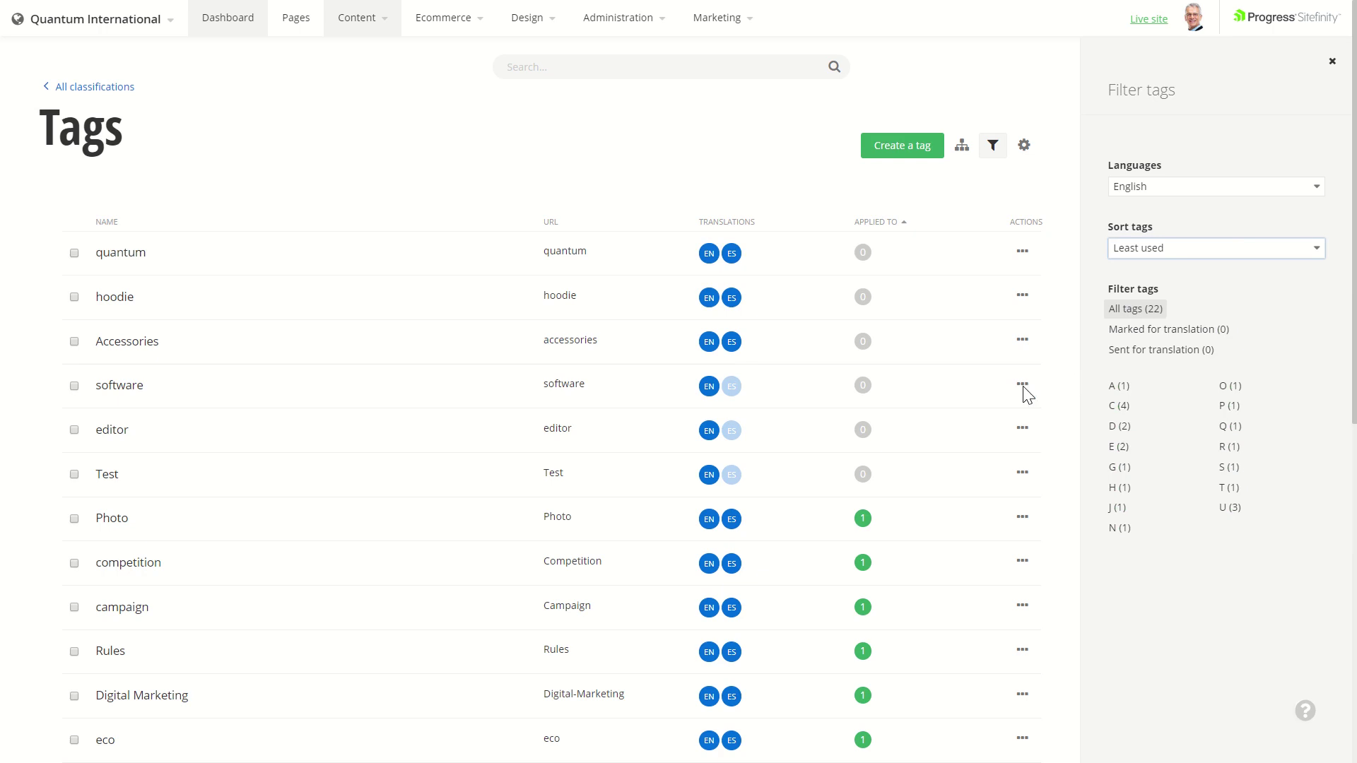
- Bulk delete the unused tags quantum, hoodie, Accessories, software, editor and Test, including all their translations
{"action": "left_click", "coordinate": [74, 253]}
{"action": "left_click", "coordinate": [74, 297]}
{"action": "left_click", "coordinate": [74, 341]}
{"action": "left_click", "coordinate": [74, 386]}
{"action": "left_click", "coordinate": [74, 430]}
{"action": "left_click", "coordinate": [74, 474]}
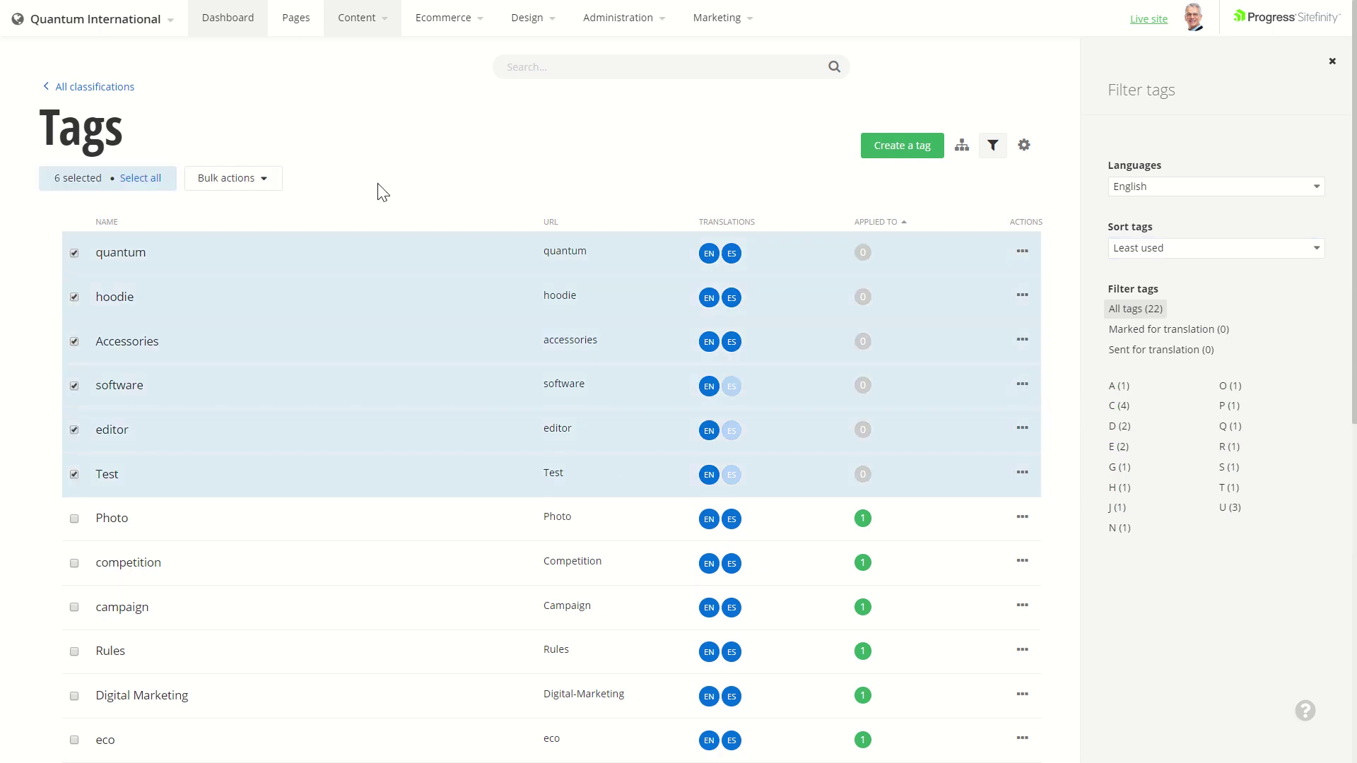
{"action": "left_click", "coordinate": [249, 178]}
{"action": "left_click", "coordinate": [158, 342]}
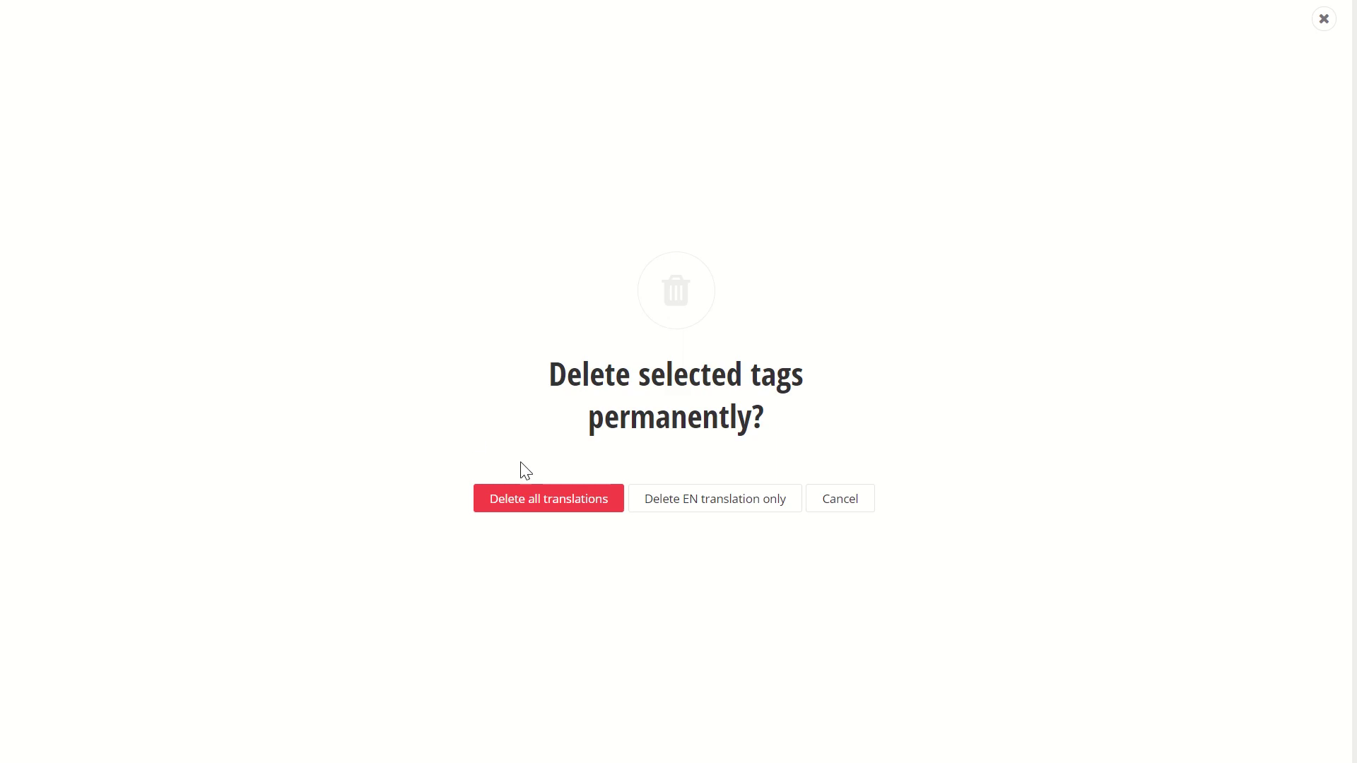
{"action": "left_click", "coordinate": [513, 505]}
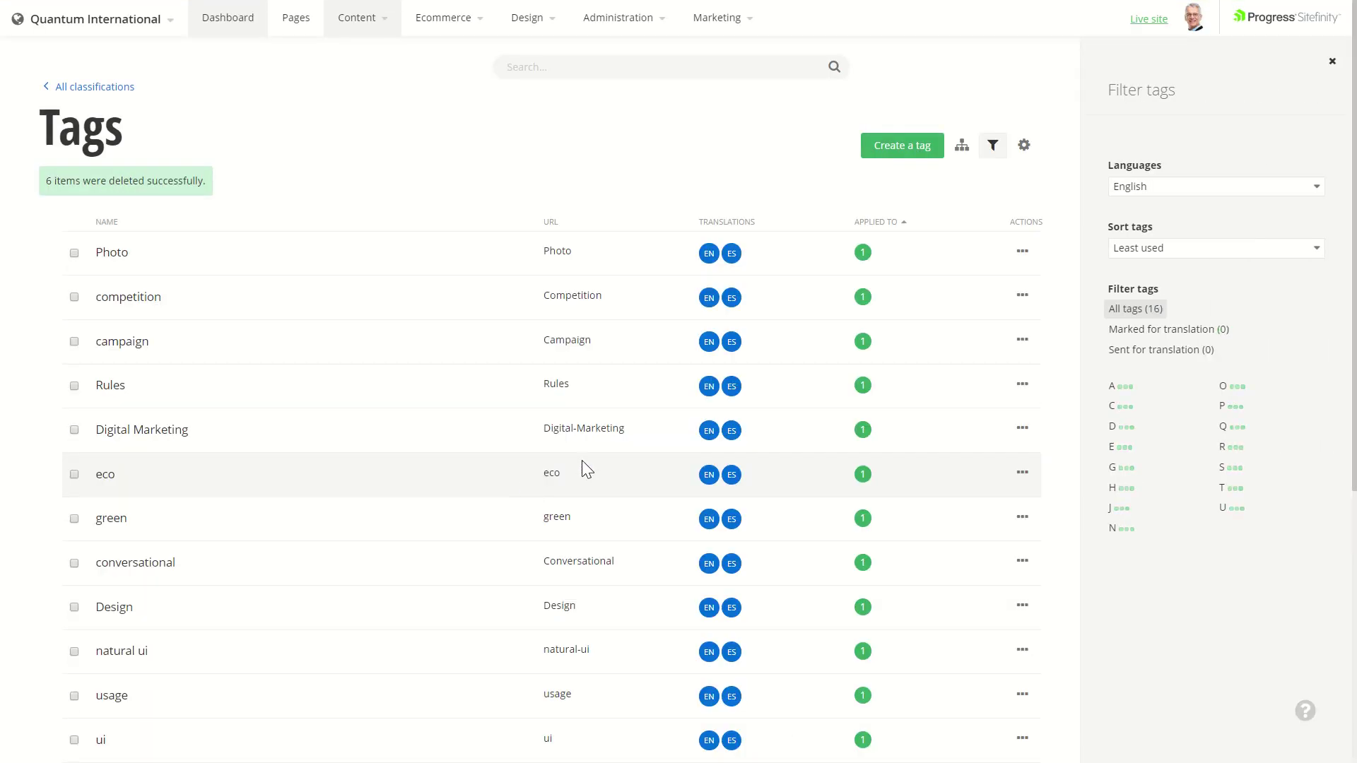
- Sort the tags by most used and view the items tagged with jobs and with careers
{"action": "left_click", "coordinate": [1178, 249]}
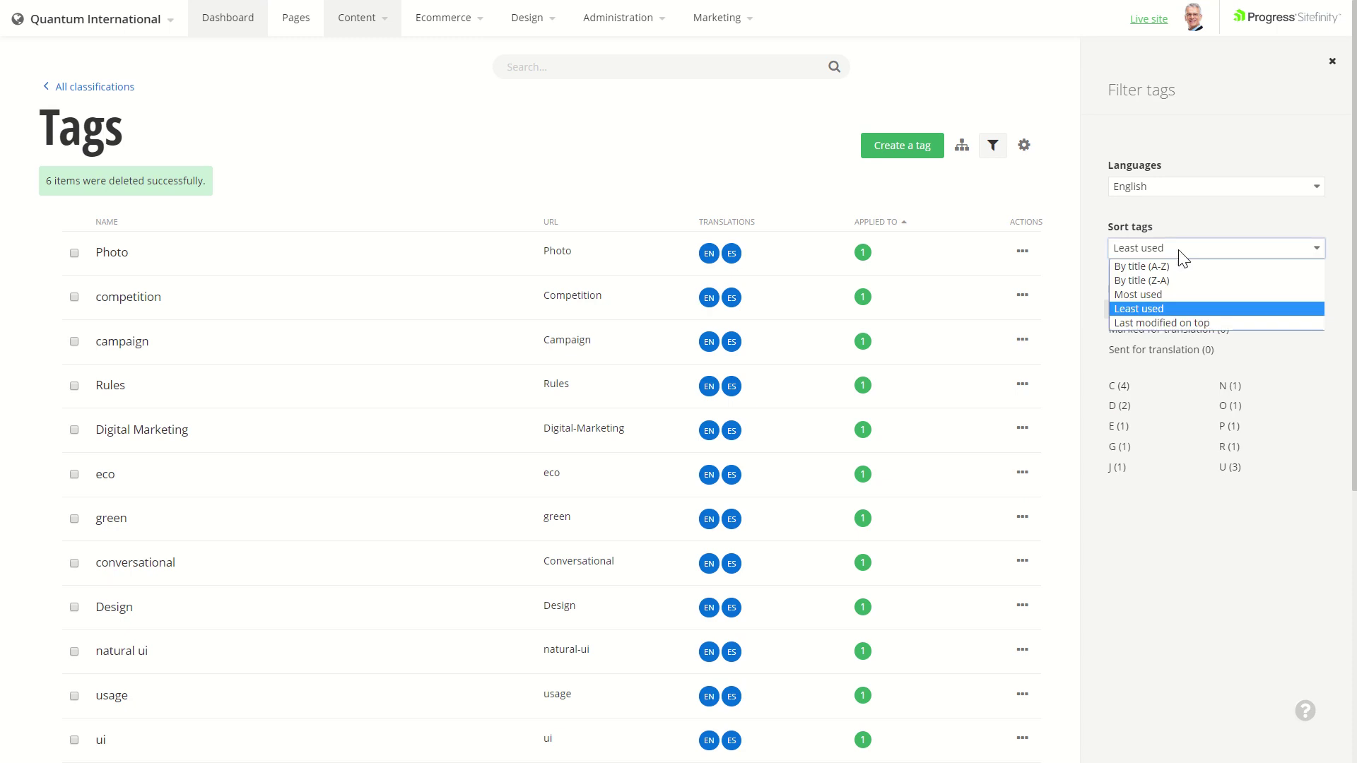
{"action": "left_click", "coordinate": [1155, 295]}
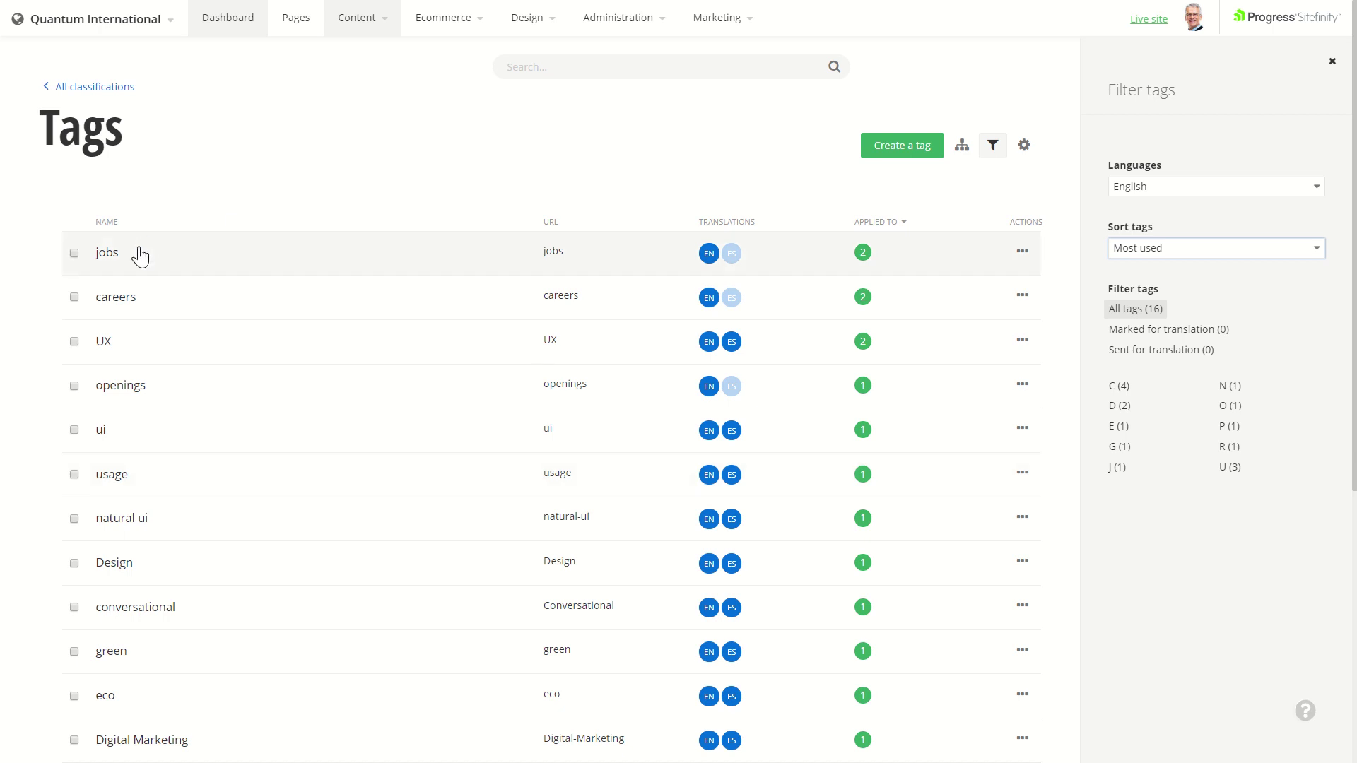
{"action": "left_click", "coordinate": [863, 253]}
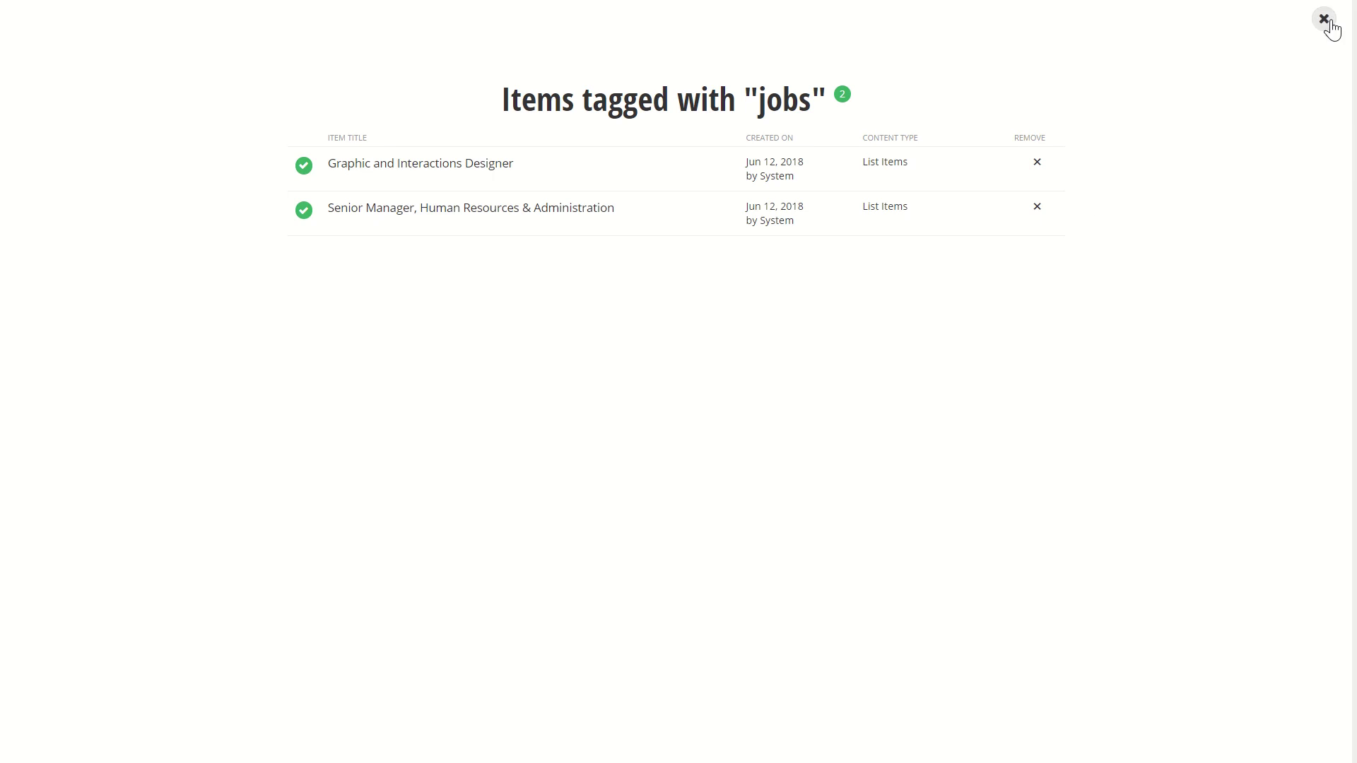
{"action": "left_click", "coordinate": [1324, 19]}
{"action": "left_click", "coordinate": [863, 297]}
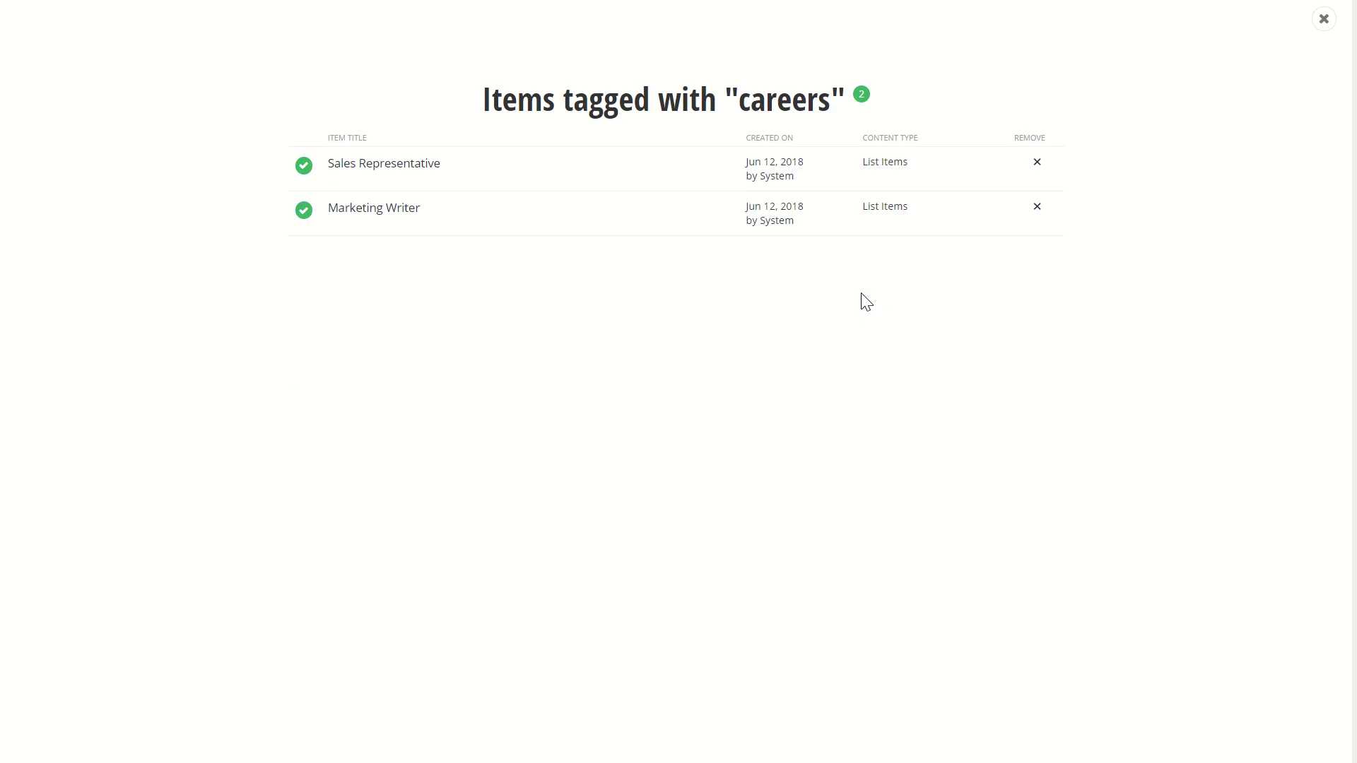
{"action": "left_click", "coordinate": [1324, 21]}
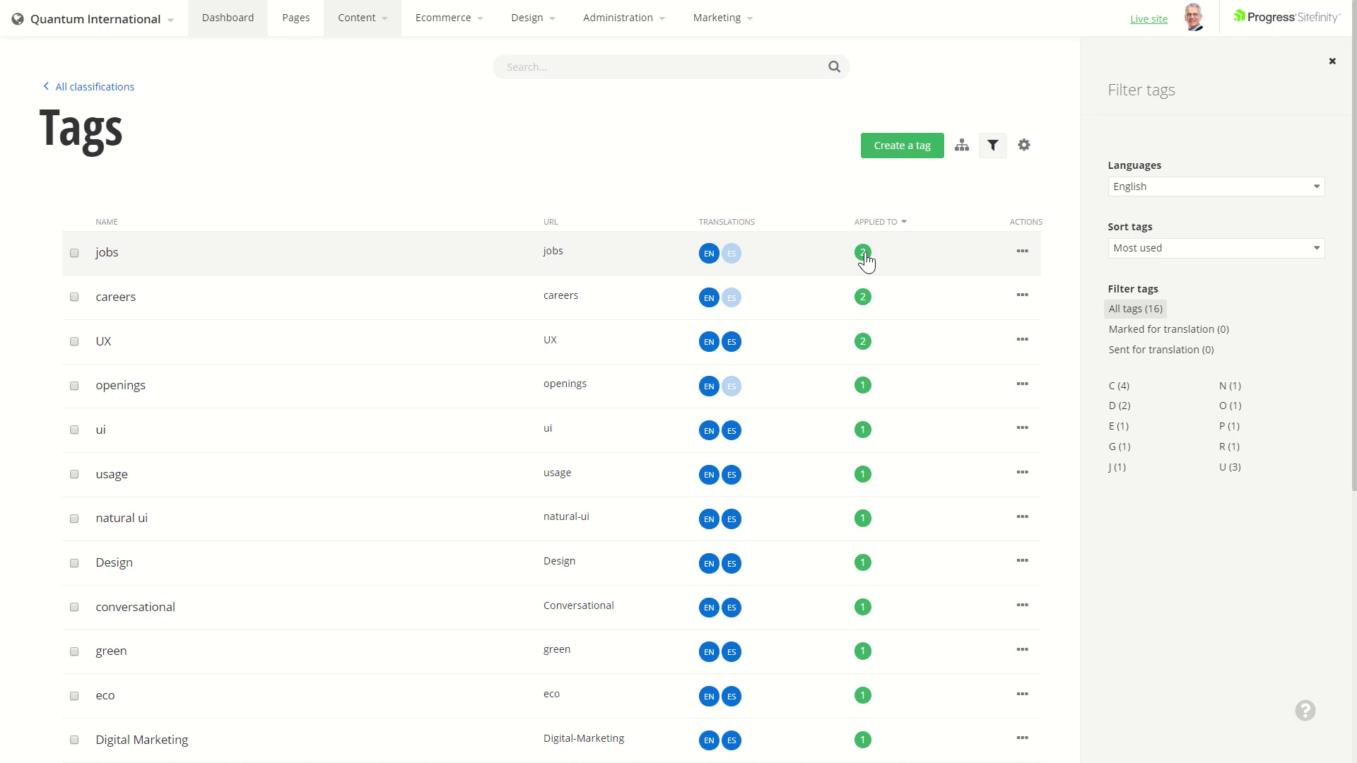
- Merge the jobs and careers tags in bulk, keeping careers as the tag to merge into
{"action": "left_click", "coordinate": [74, 253]}
{"action": "left_click", "coordinate": [74, 296]}
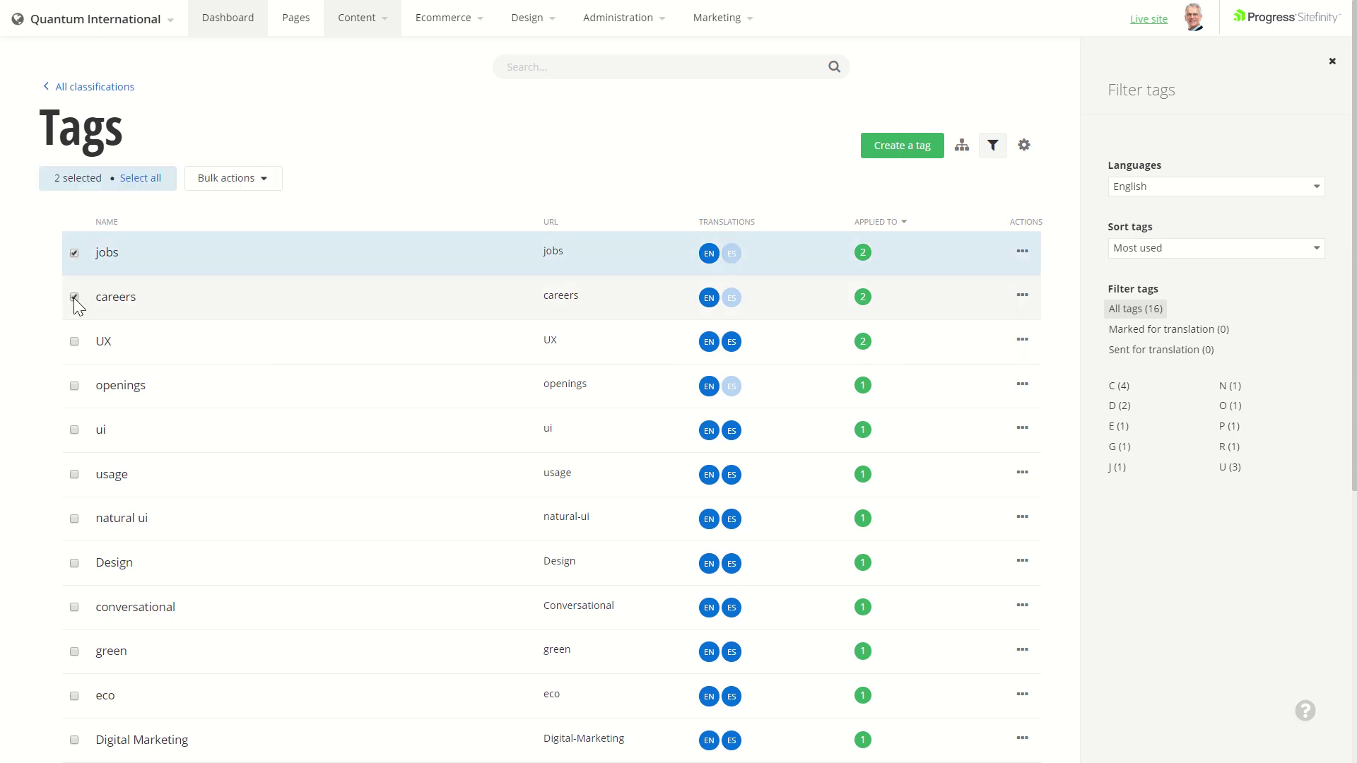
{"action": "left_click", "coordinate": [244, 182]}
{"action": "left_click", "coordinate": [185, 290]}
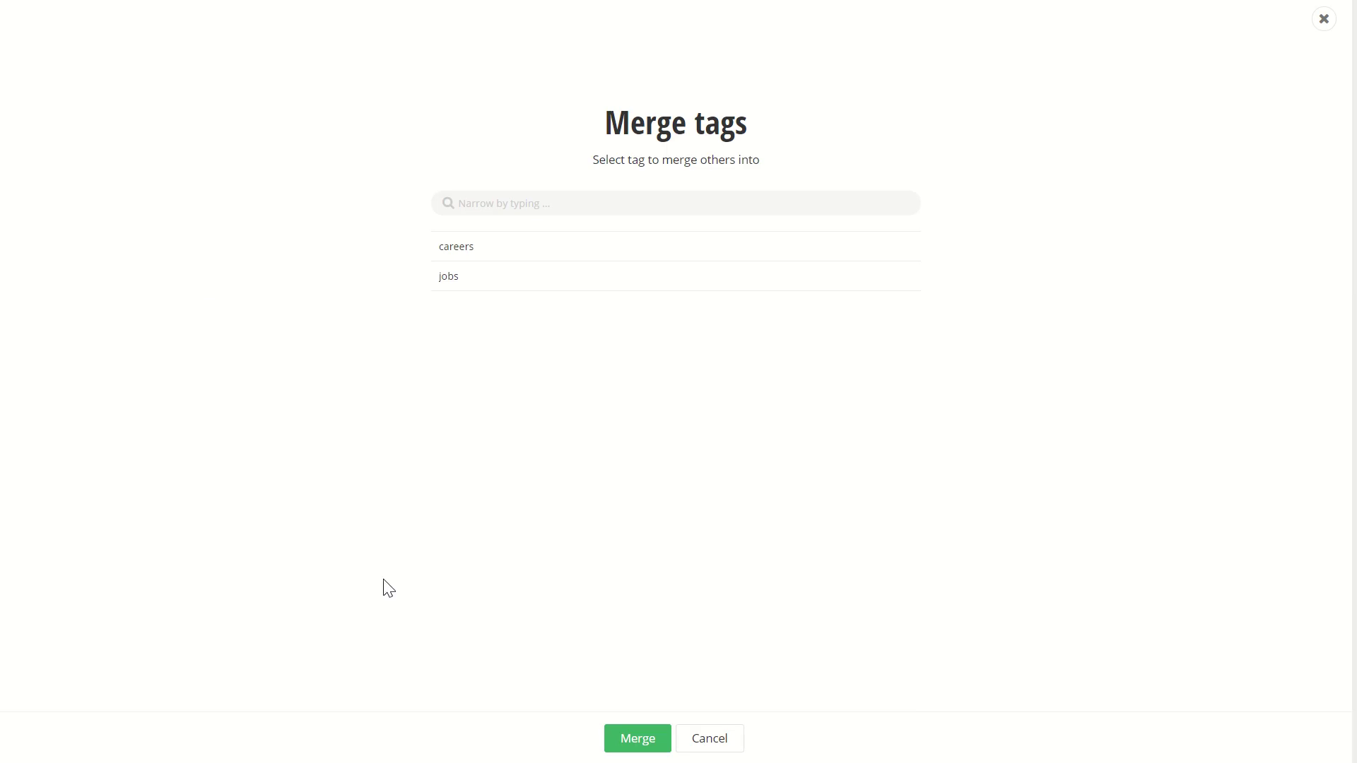
{"action": "left_click", "coordinate": [475, 244]}
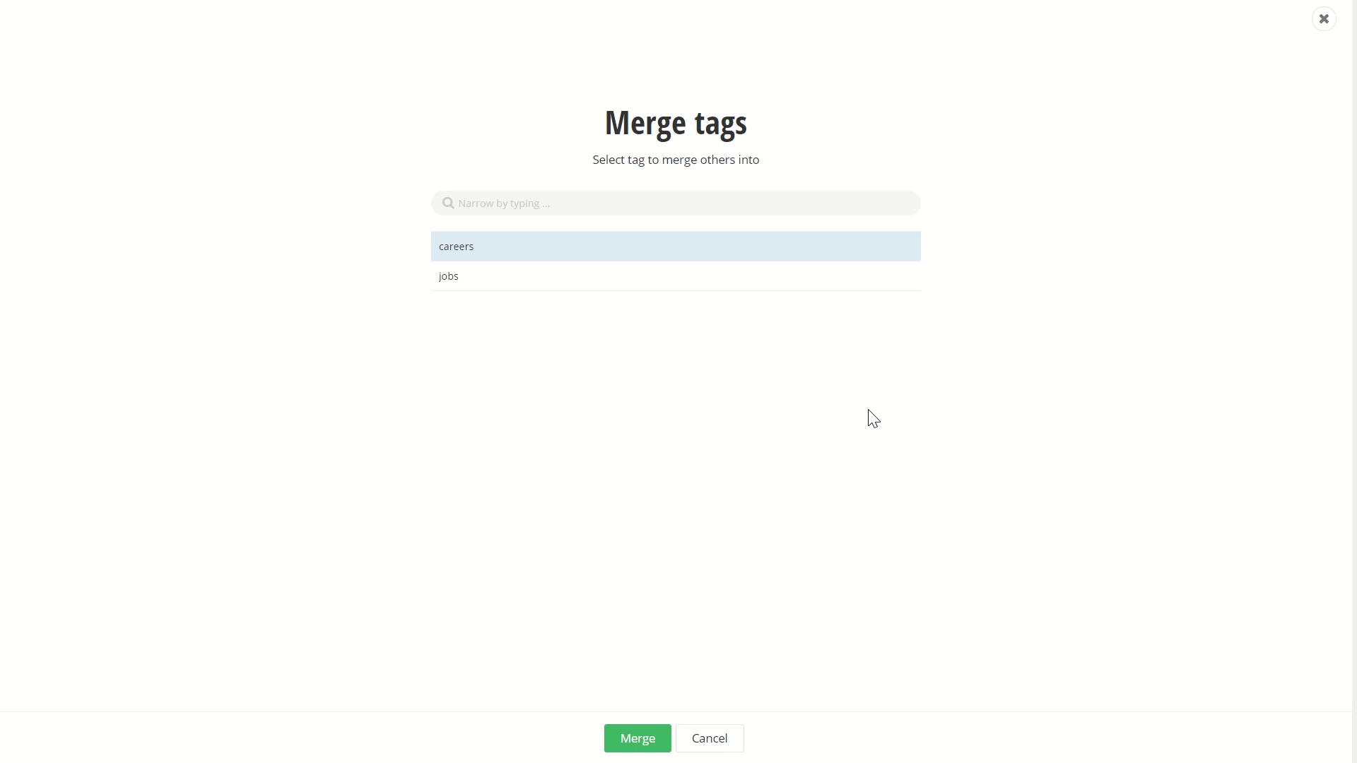
{"action": "left_click", "coordinate": [631, 739]}
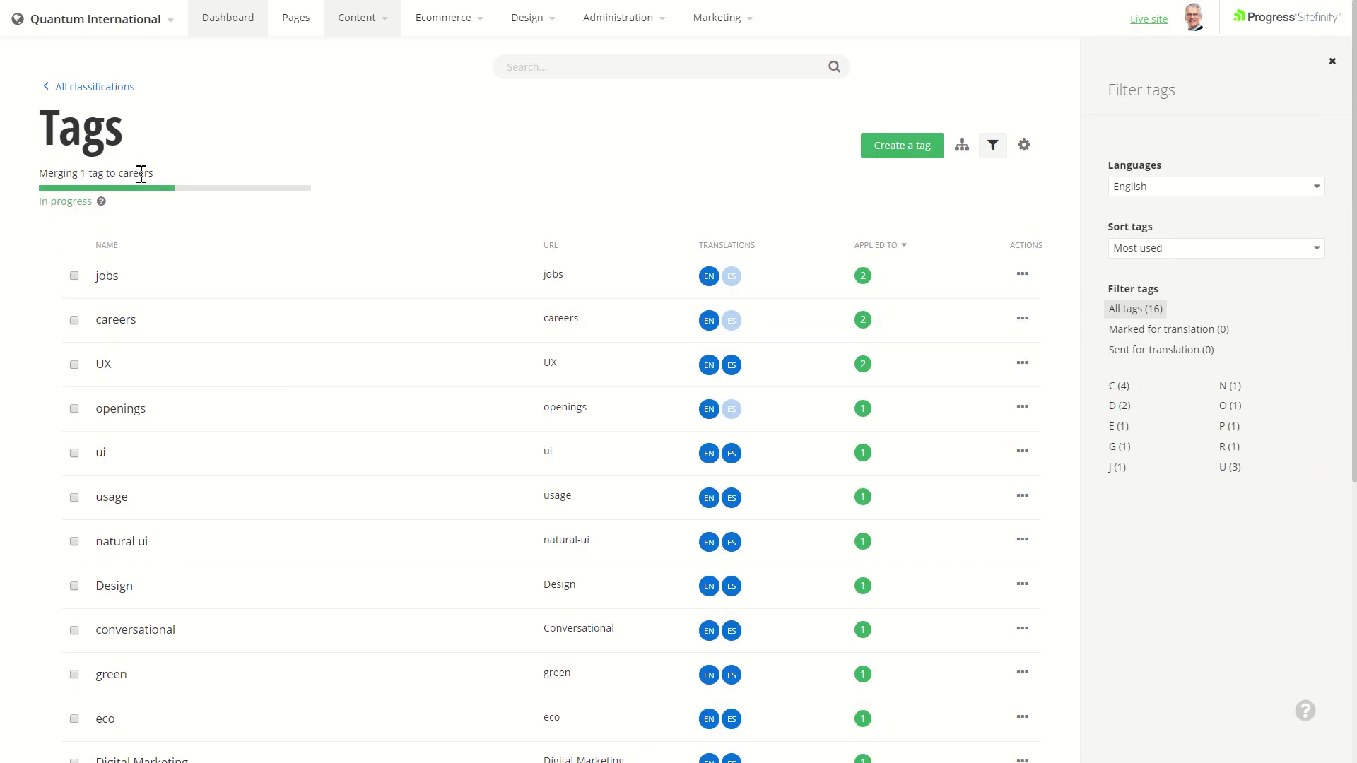
- Check the explanation of the merge progress and review the items tagged with careers
{"action": "left_click", "coordinate": [101, 201]}
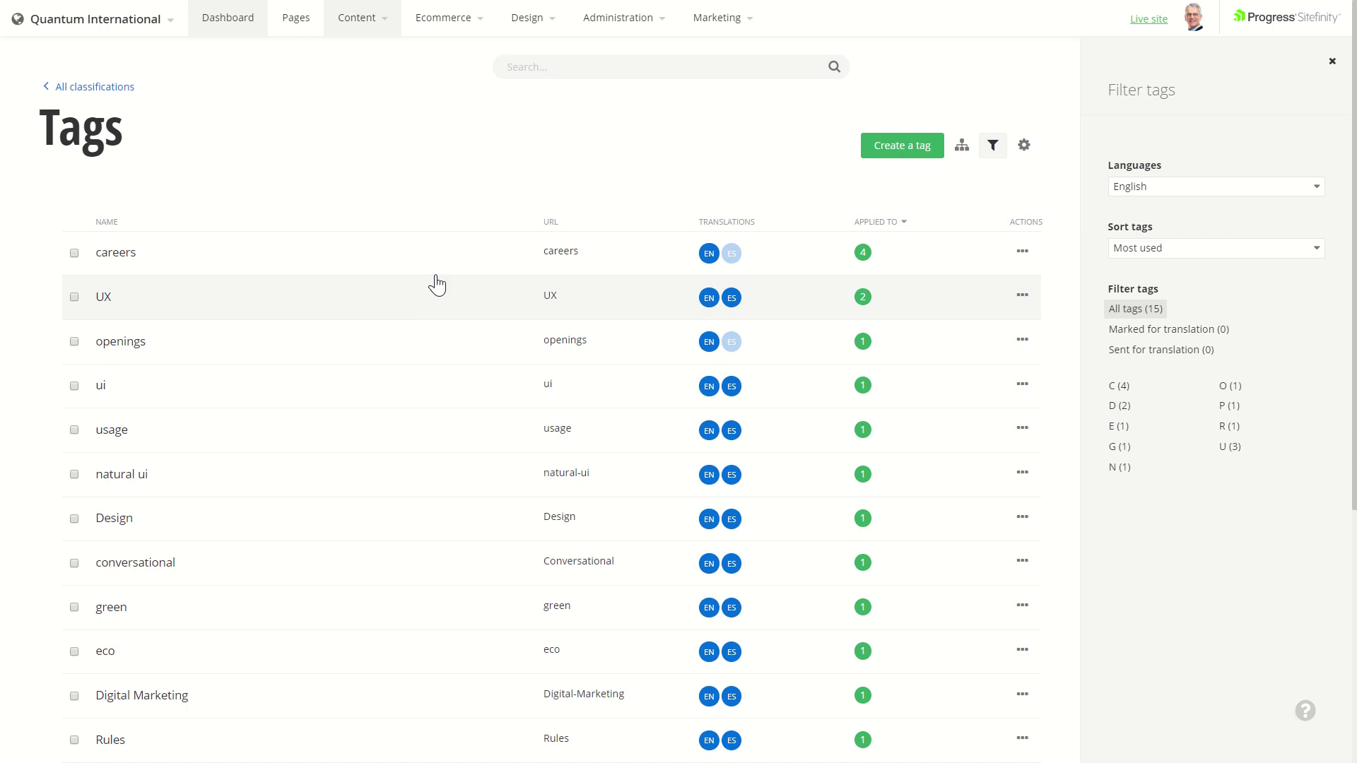
{"action": "left_click", "coordinate": [863, 253]}
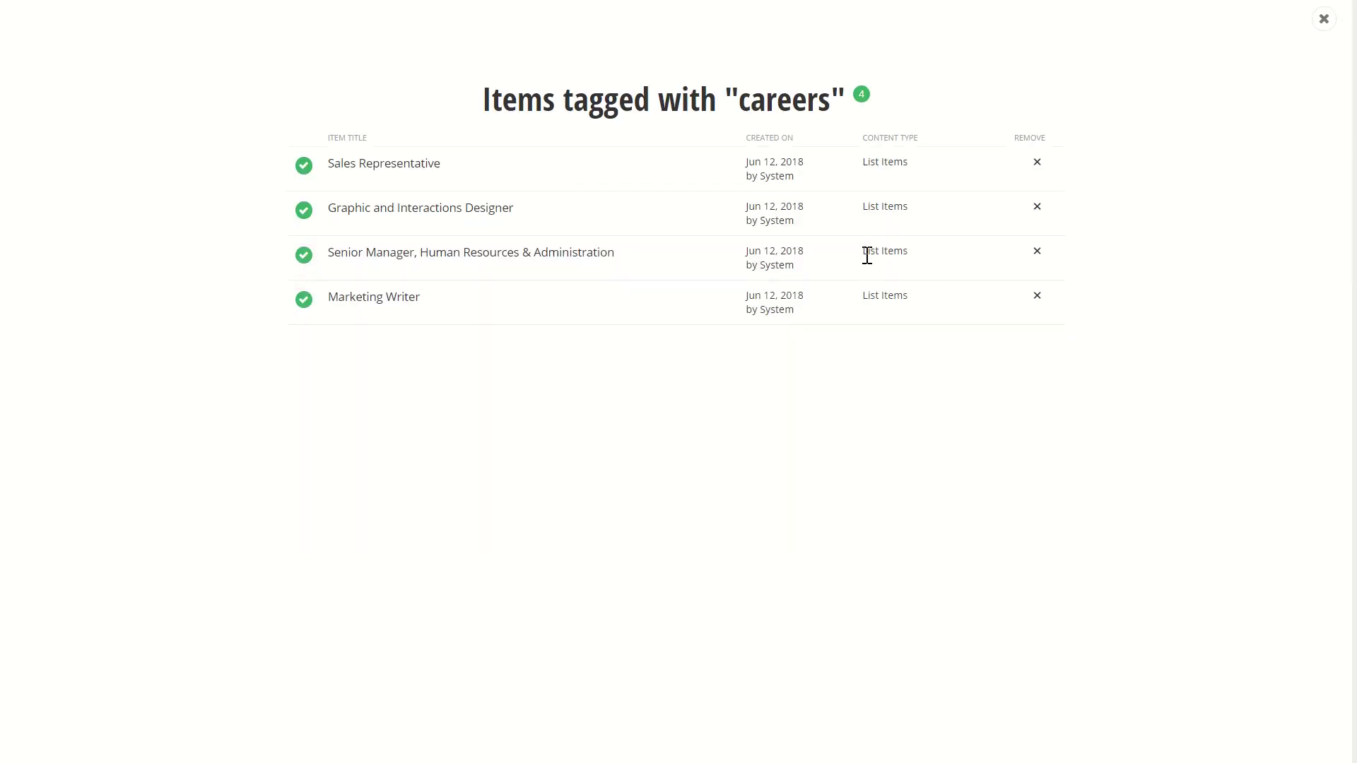
{"action": "left_click", "coordinate": [1323, 20]}
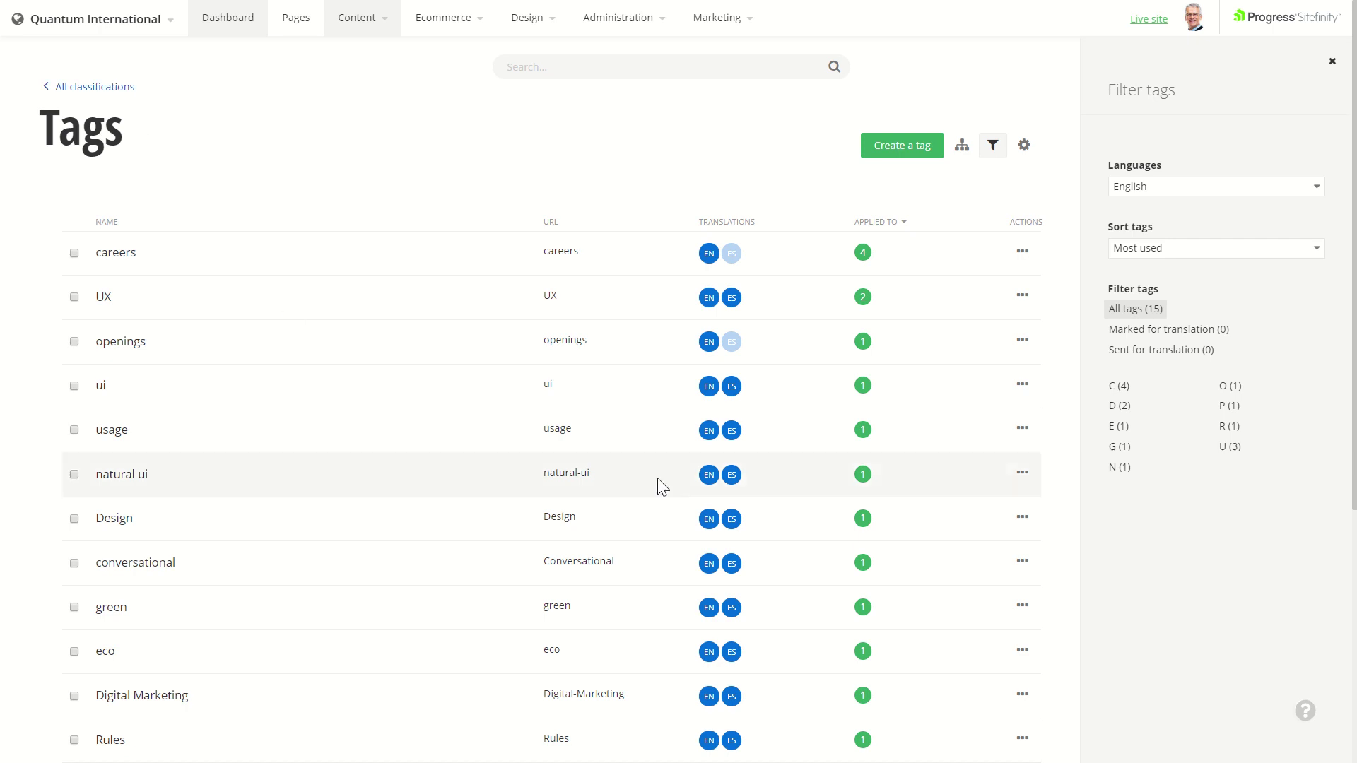
- Switch from the tags to the Categories classification and expand the child categories of Sporting Event
{"action": "left_click", "coordinate": [962, 148]}
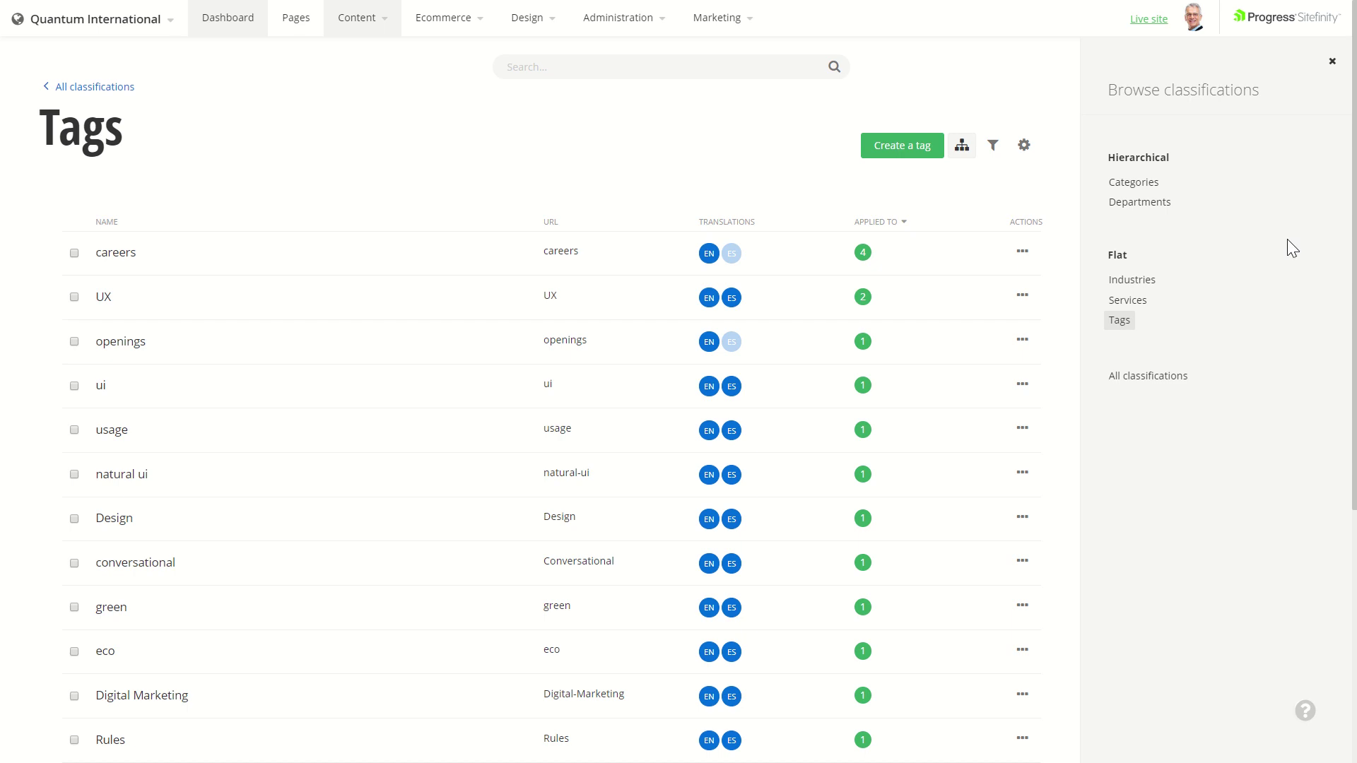
{"action": "left_click", "coordinate": [1139, 192]}
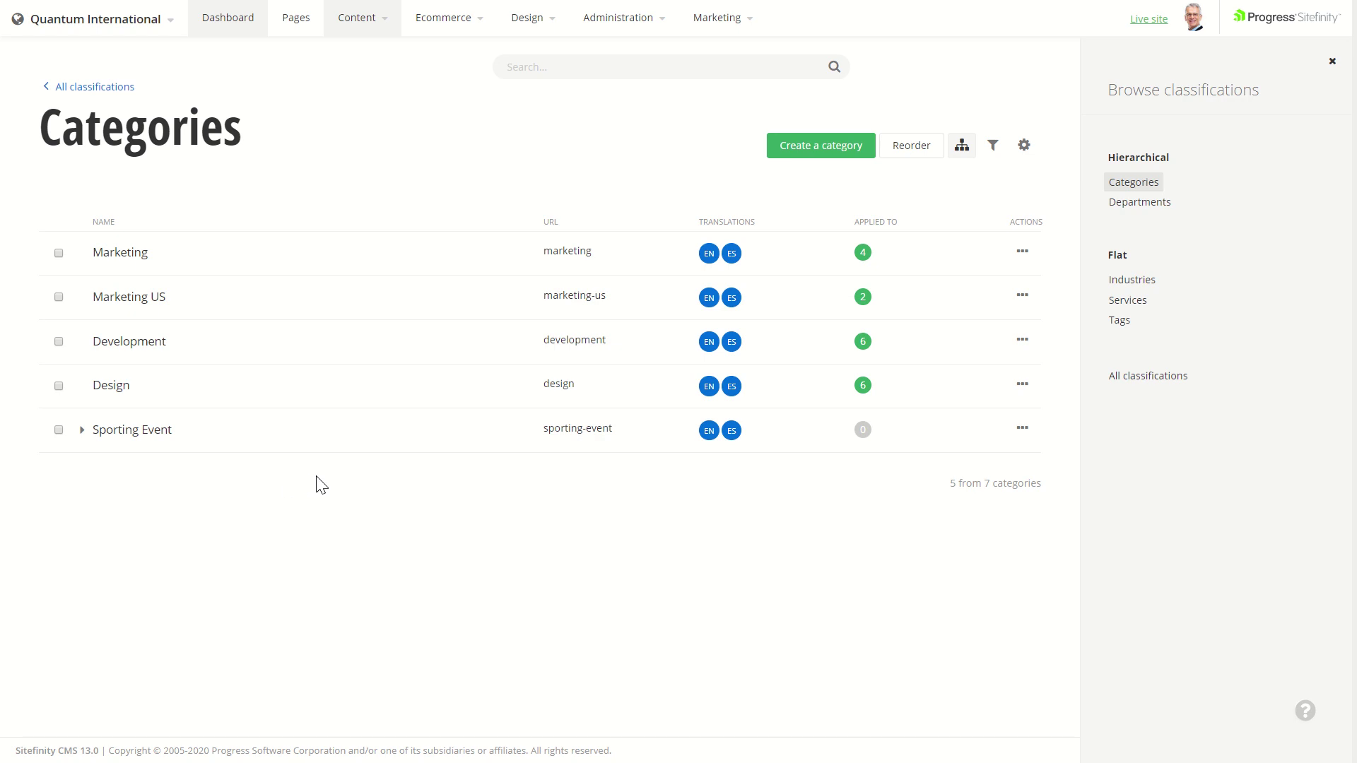
{"action": "left_click", "coordinate": [81, 431]}
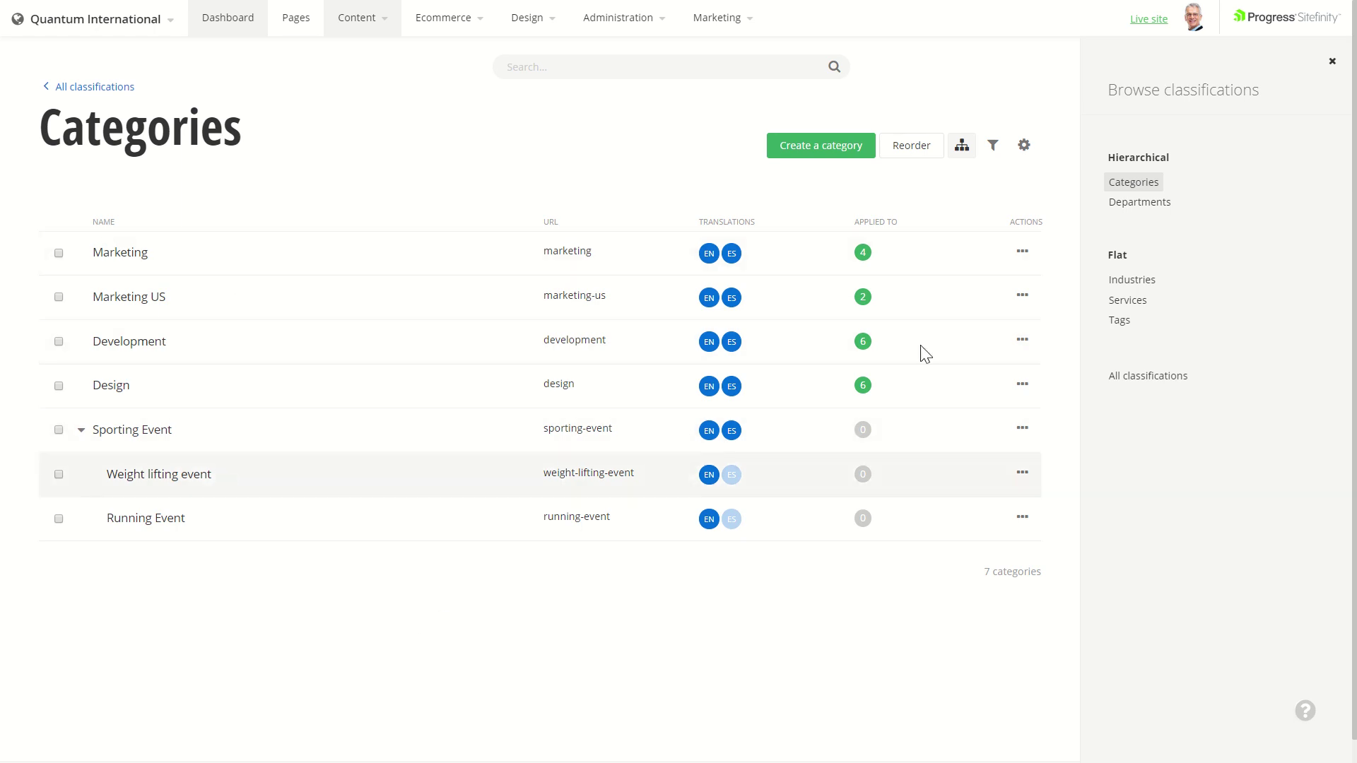
- Reorder the categories so Design sits above Development and Marketing US is a child of Marketing, and save the changes
{"action": "left_click", "coordinate": [911, 146]}
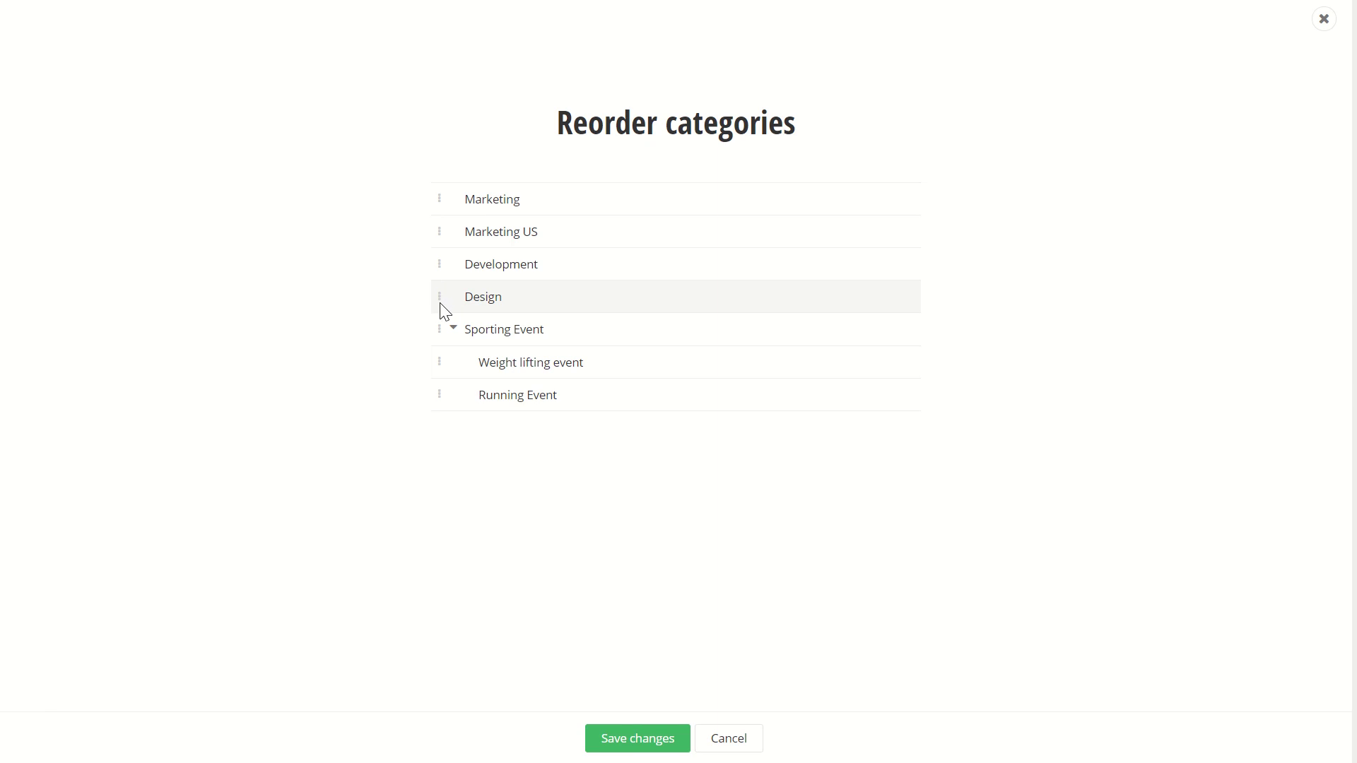
{"action": "left_click_drag", "start_coordinate": [437, 297], "coordinate": [439, 248]}
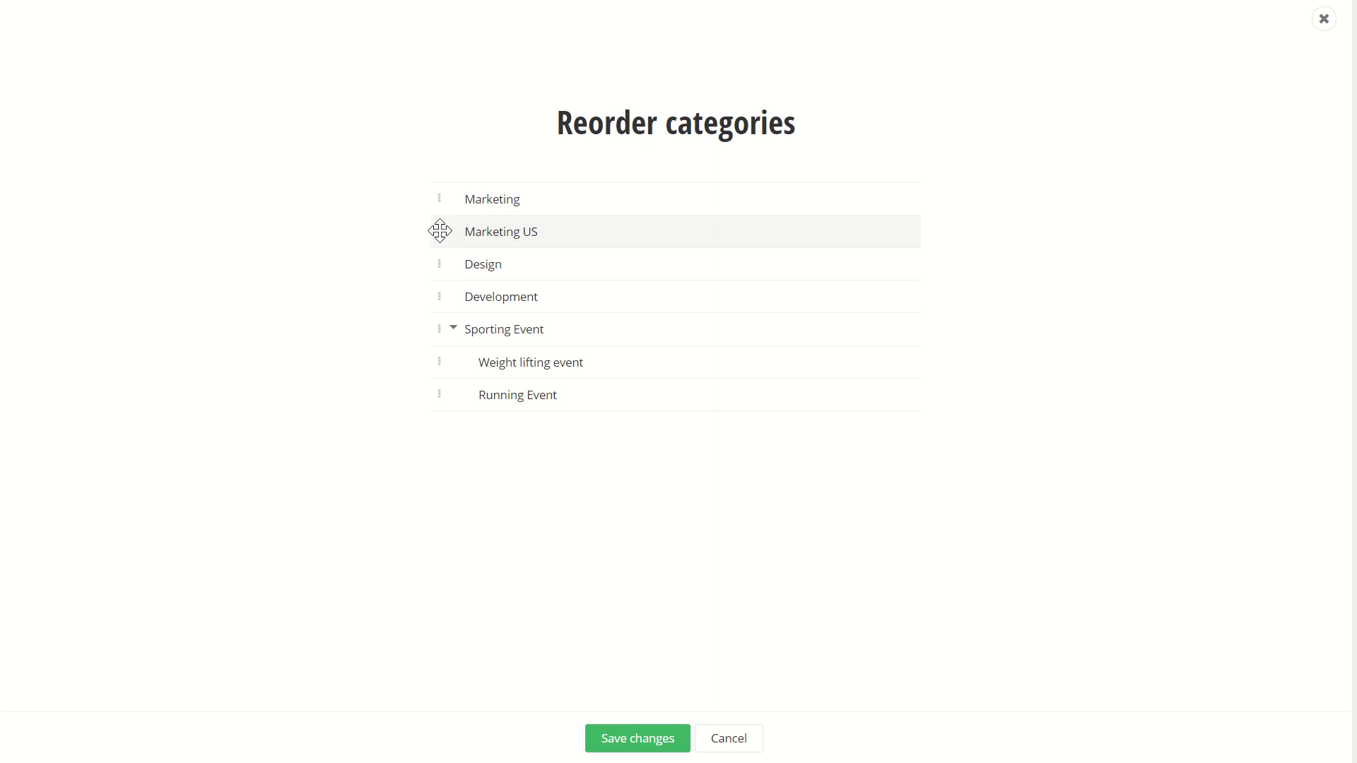
{"action": "left_click_drag", "start_coordinate": [440, 231], "coordinate": [489, 200]}
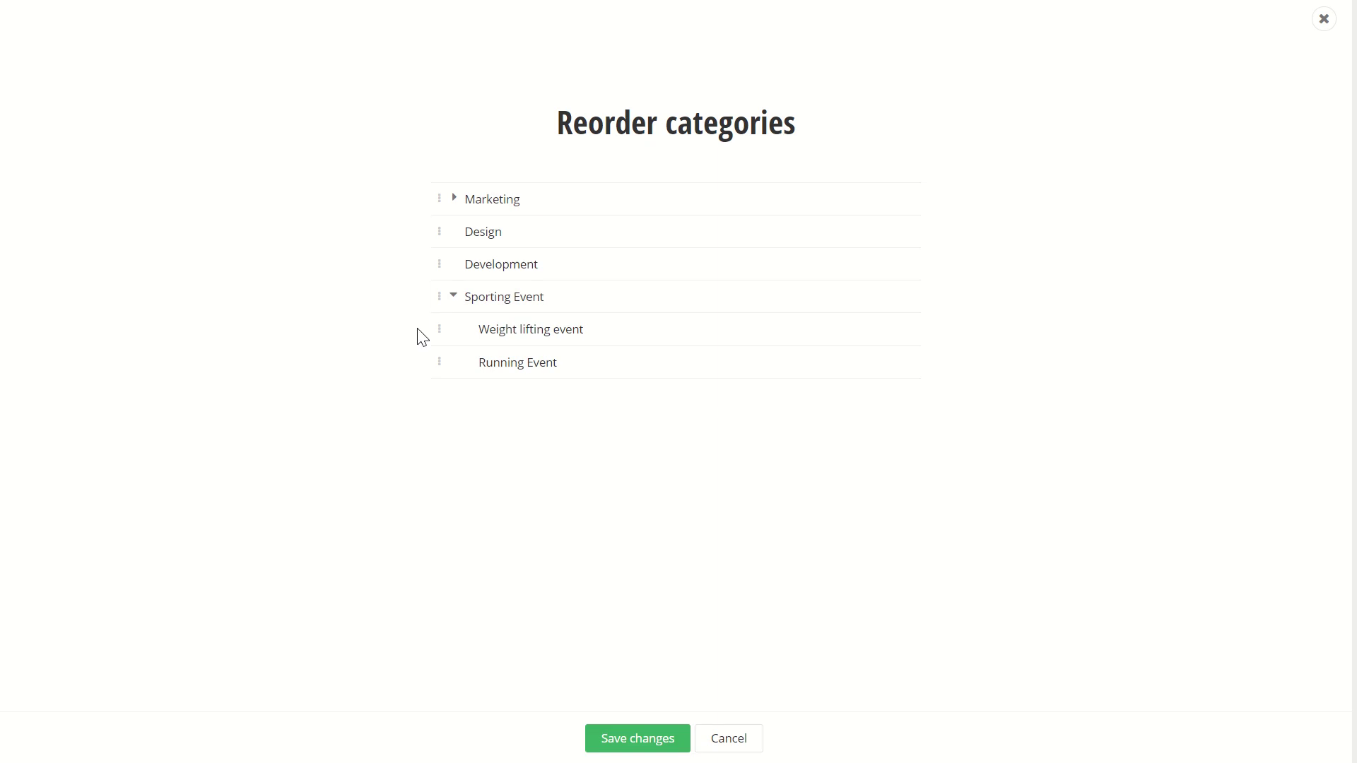
{"action": "left_click", "coordinate": [455, 199]}
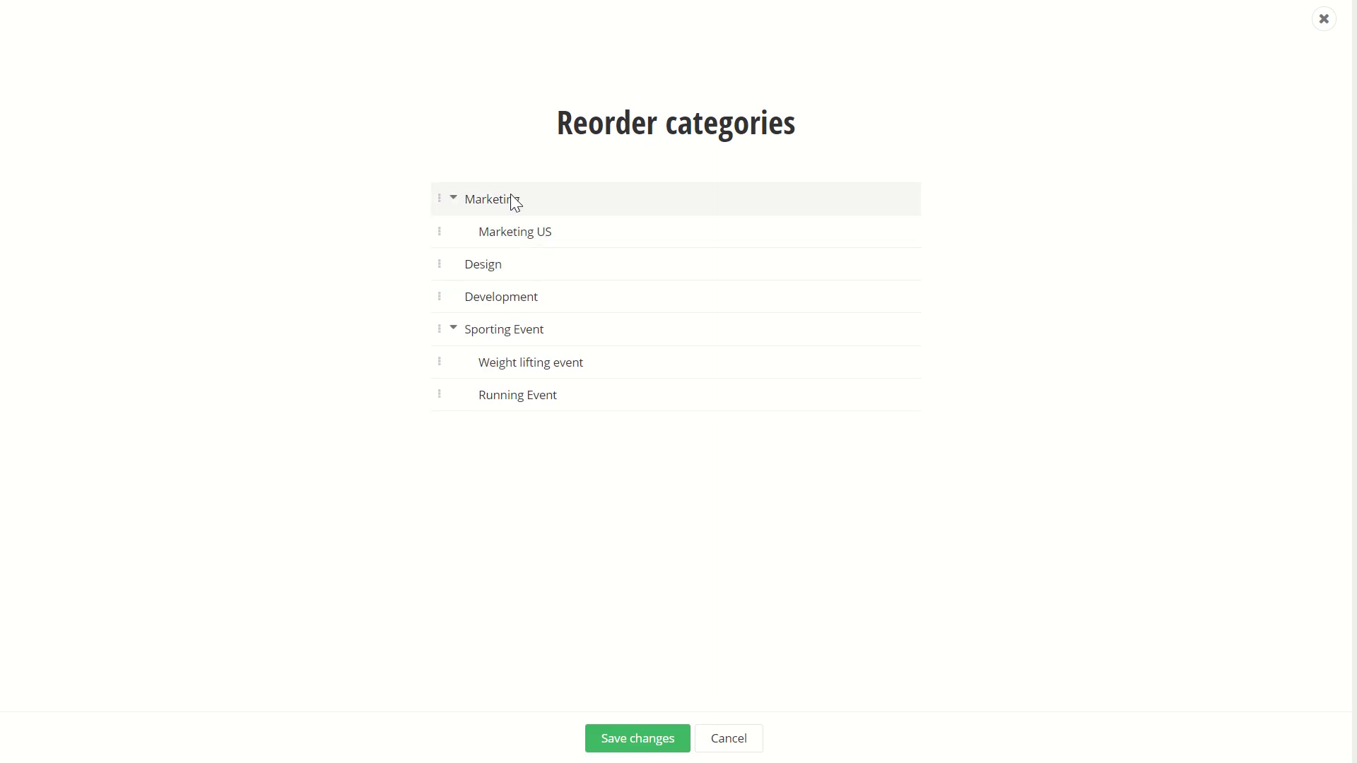
{"action": "left_click", "coordinate": [627, 738]}
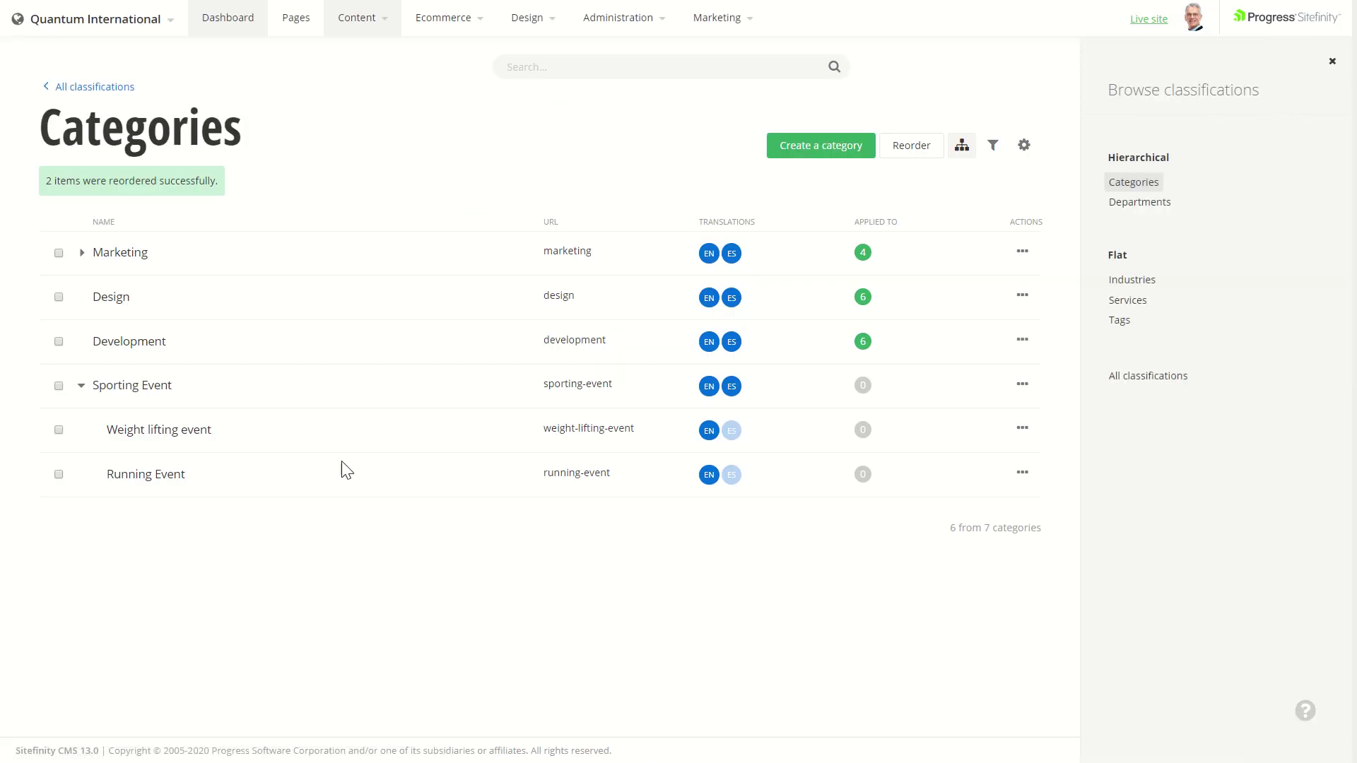
- Move the items categorized under Marketing US, the child of Marketing, to the Marketing category
{"action": "left_click", "coordinate": [81, 253]}
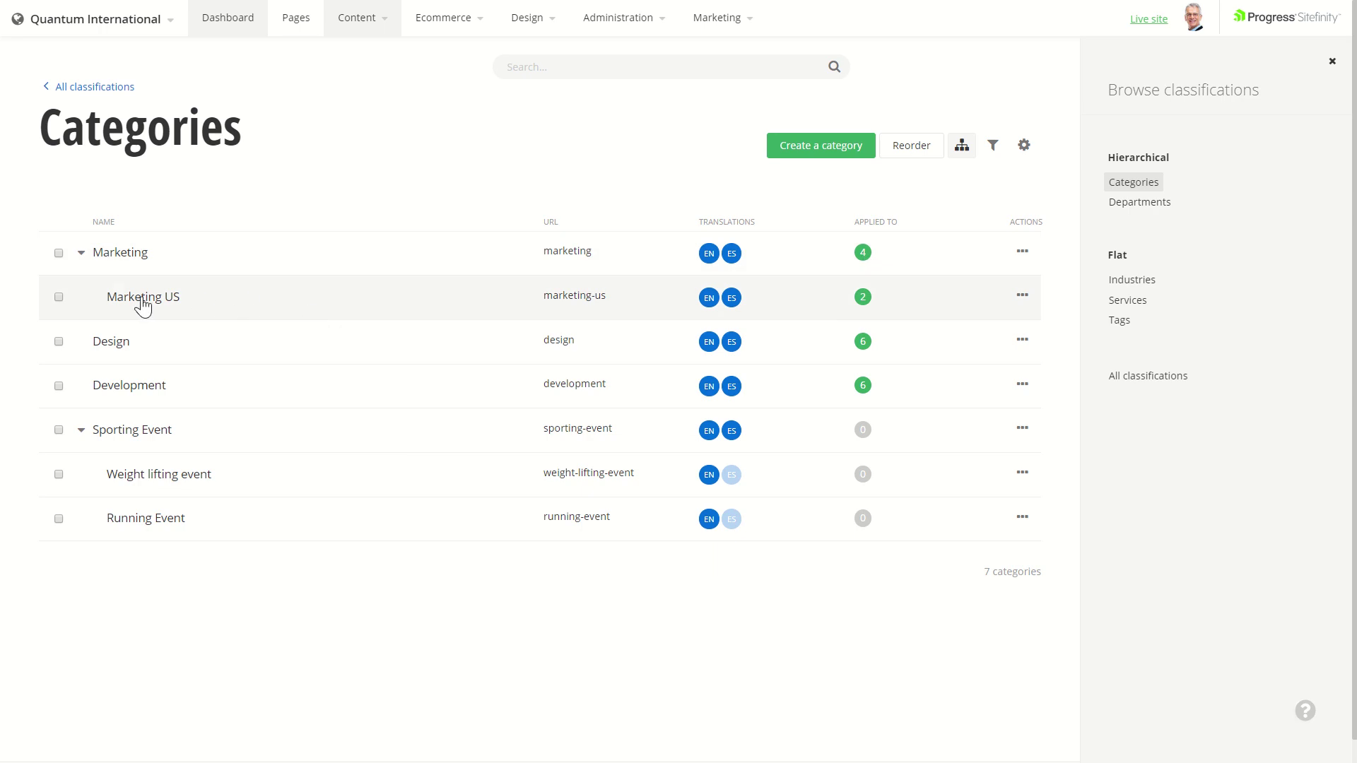
{"action": "left_click", "coordinate": [1022, 297]}
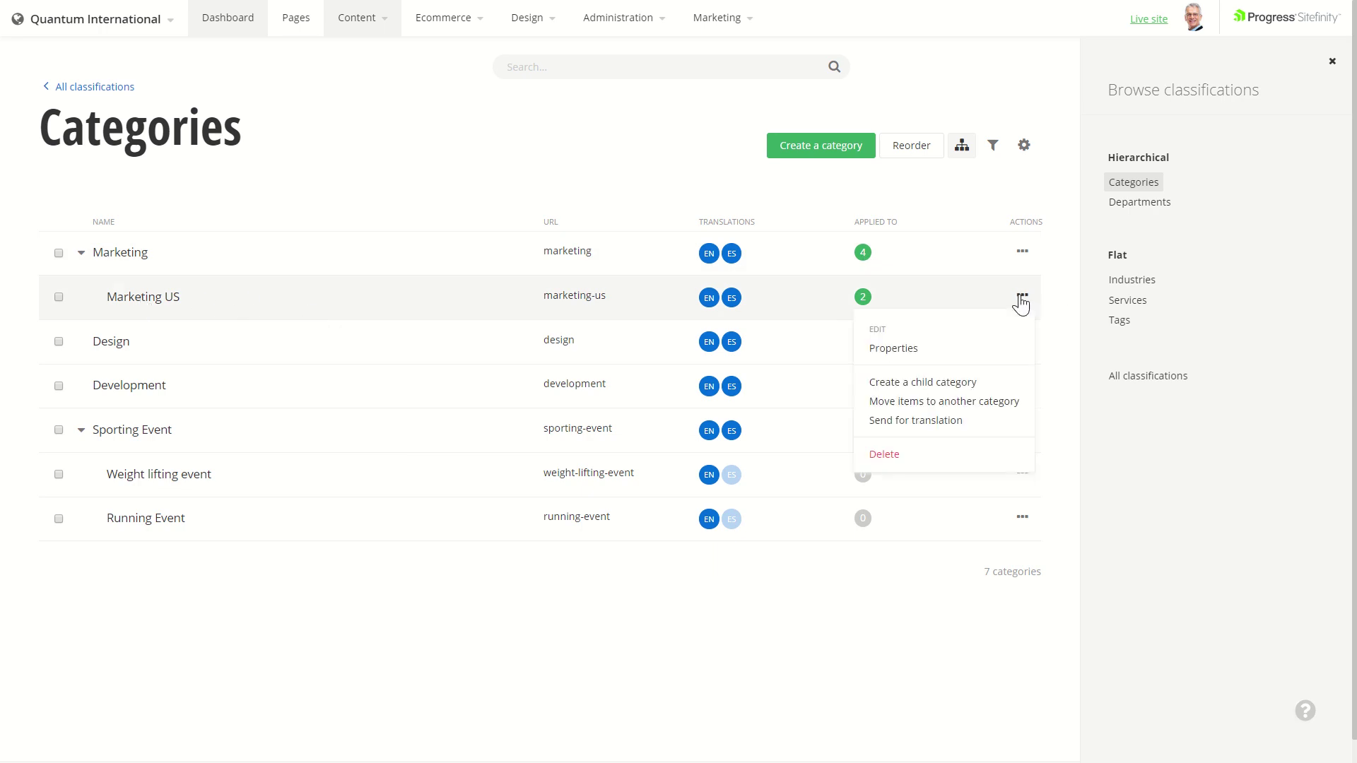
{"action": "left_click", "coordinate": [944, 402]}
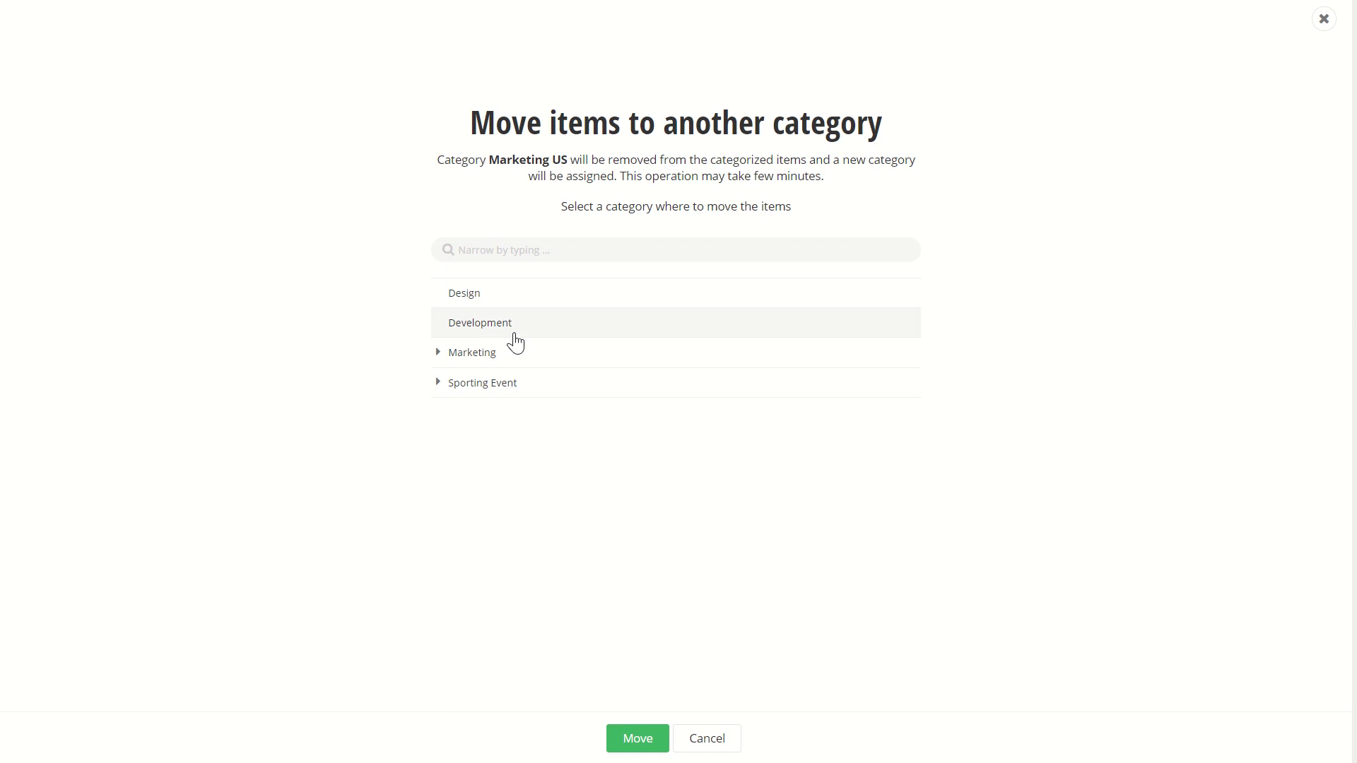
{"action": "left_click", "coordinate": [493, 359]}
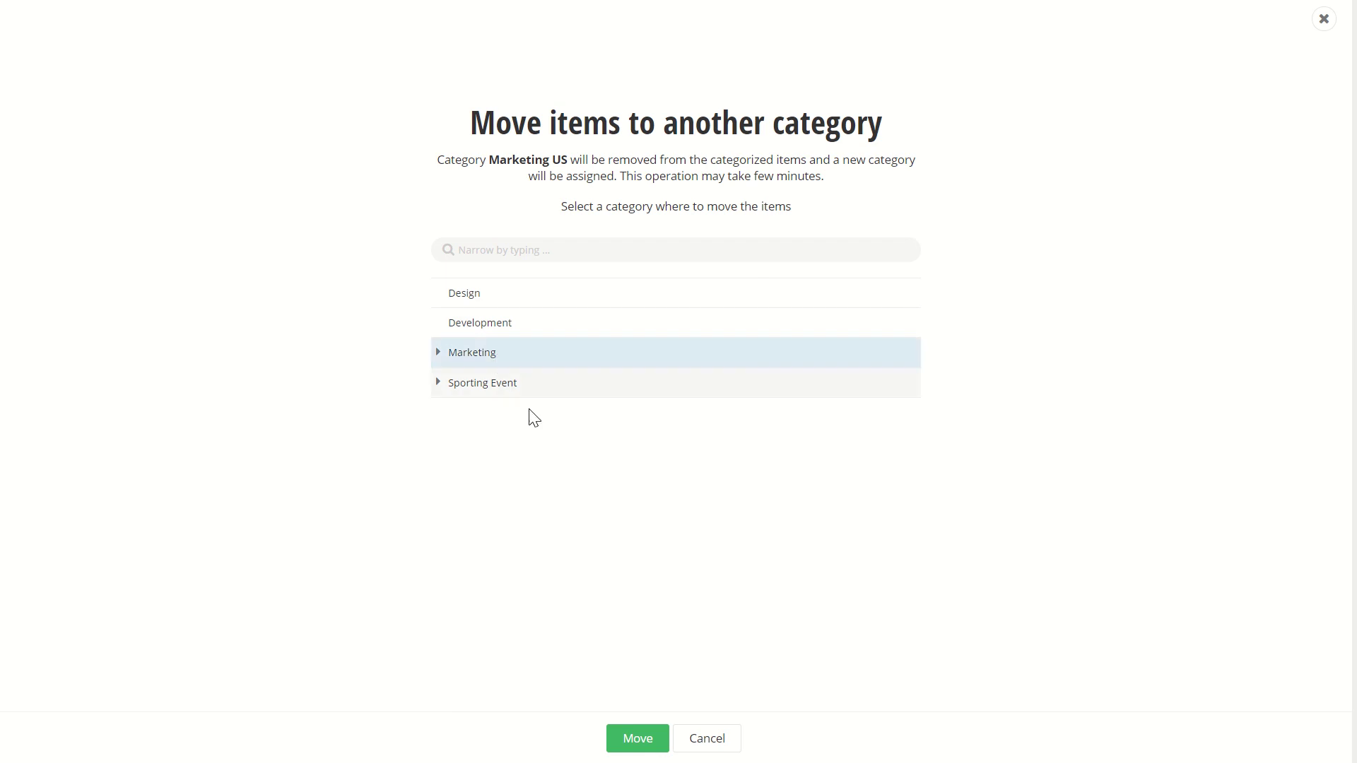
{"action": "left_click", "coordinate": [640, 749]}
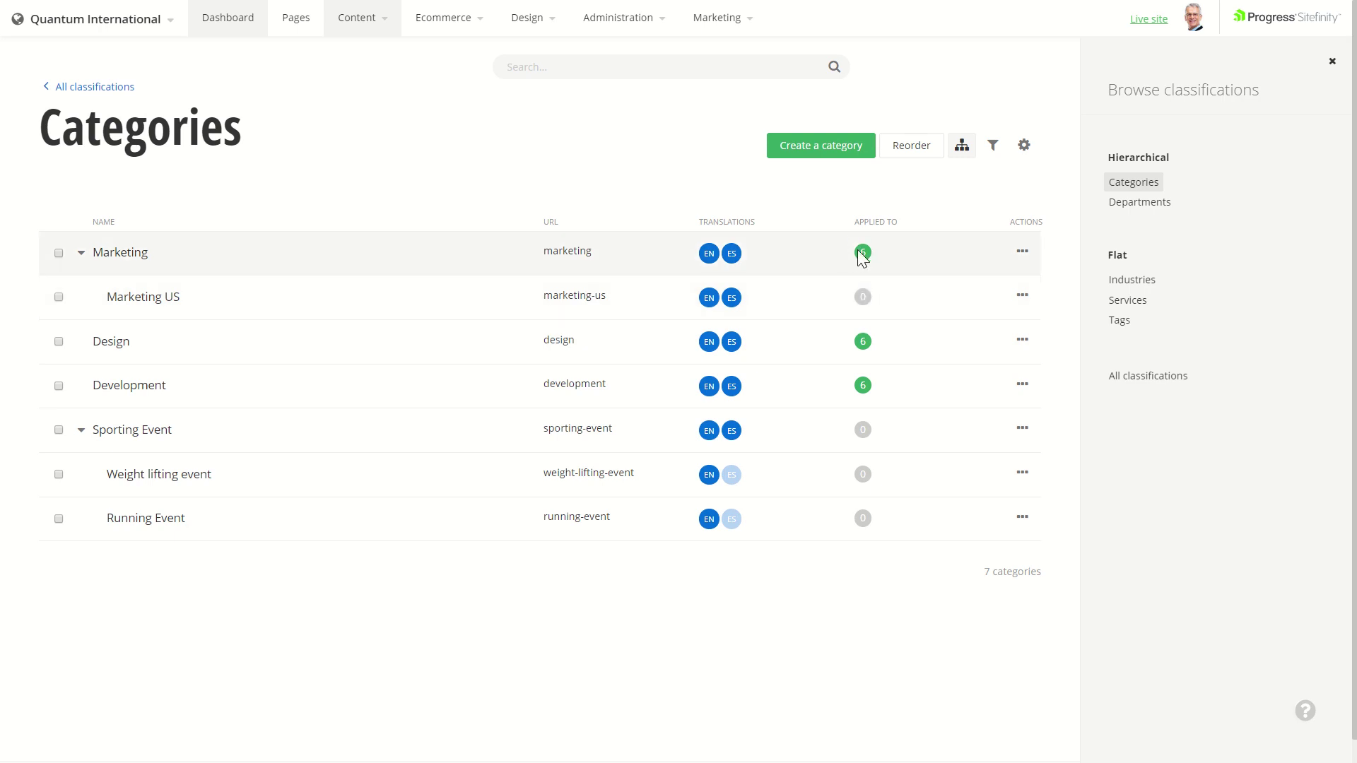
- Delete the Marketing US category permanently, including all its translations
{"action": "left_click", "coordinate": [1023, 297]}
{"action": "left_click", "coordinate": [896, 459]}
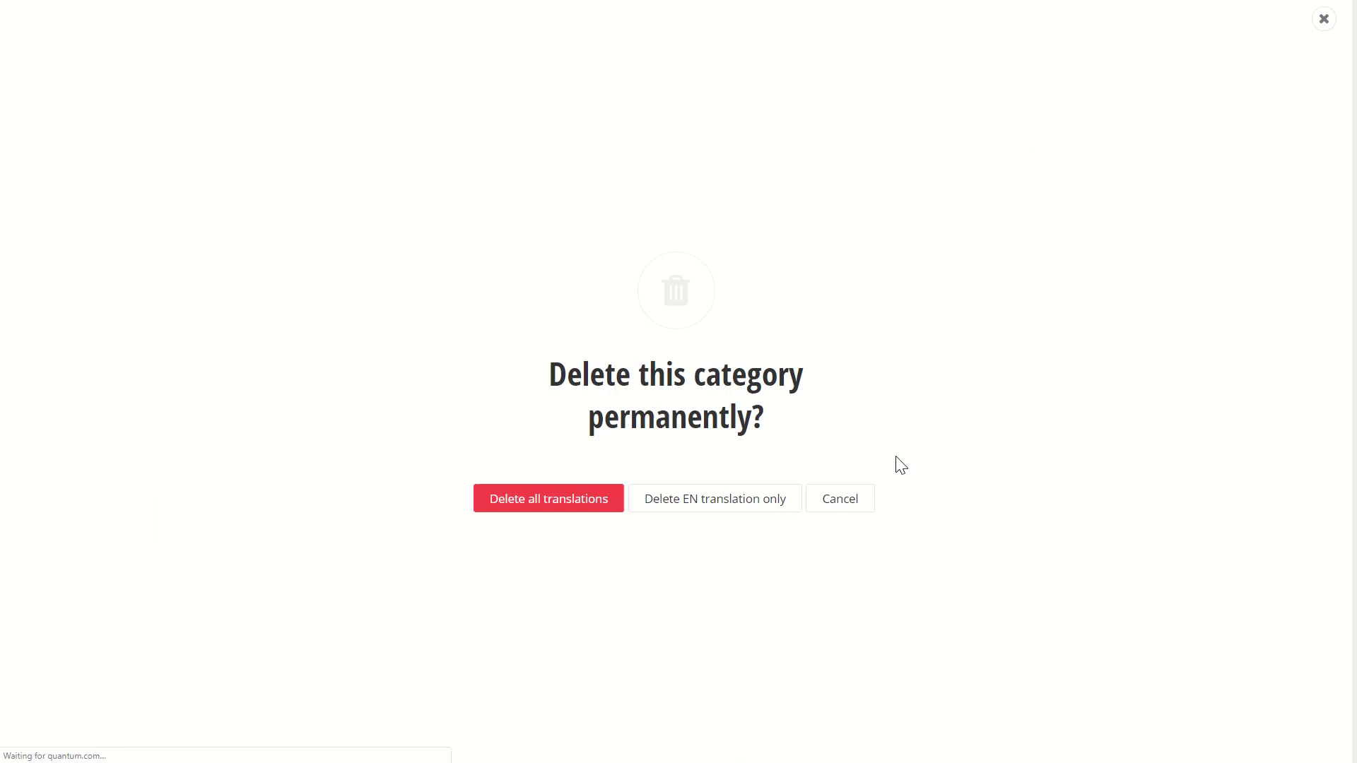
{"action": "left_click", "coordinate": [585, 499]}
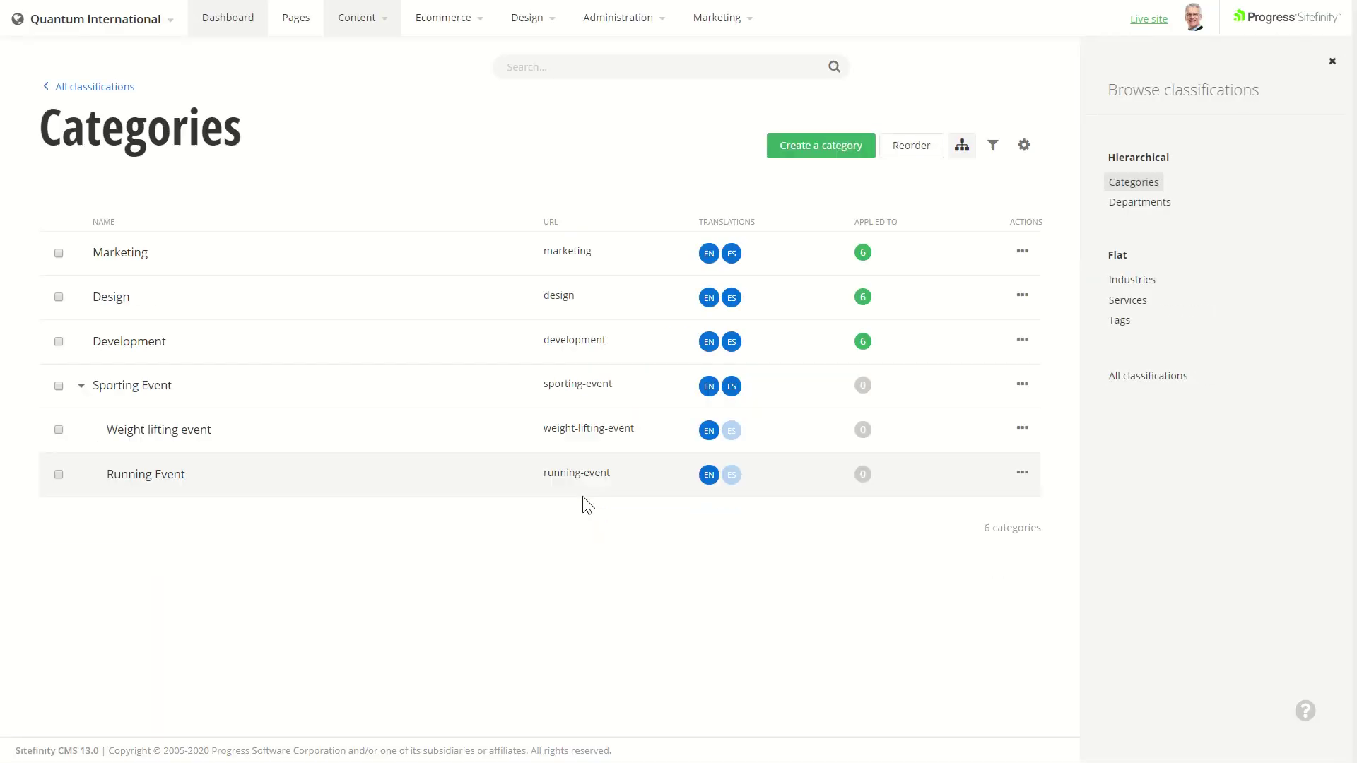
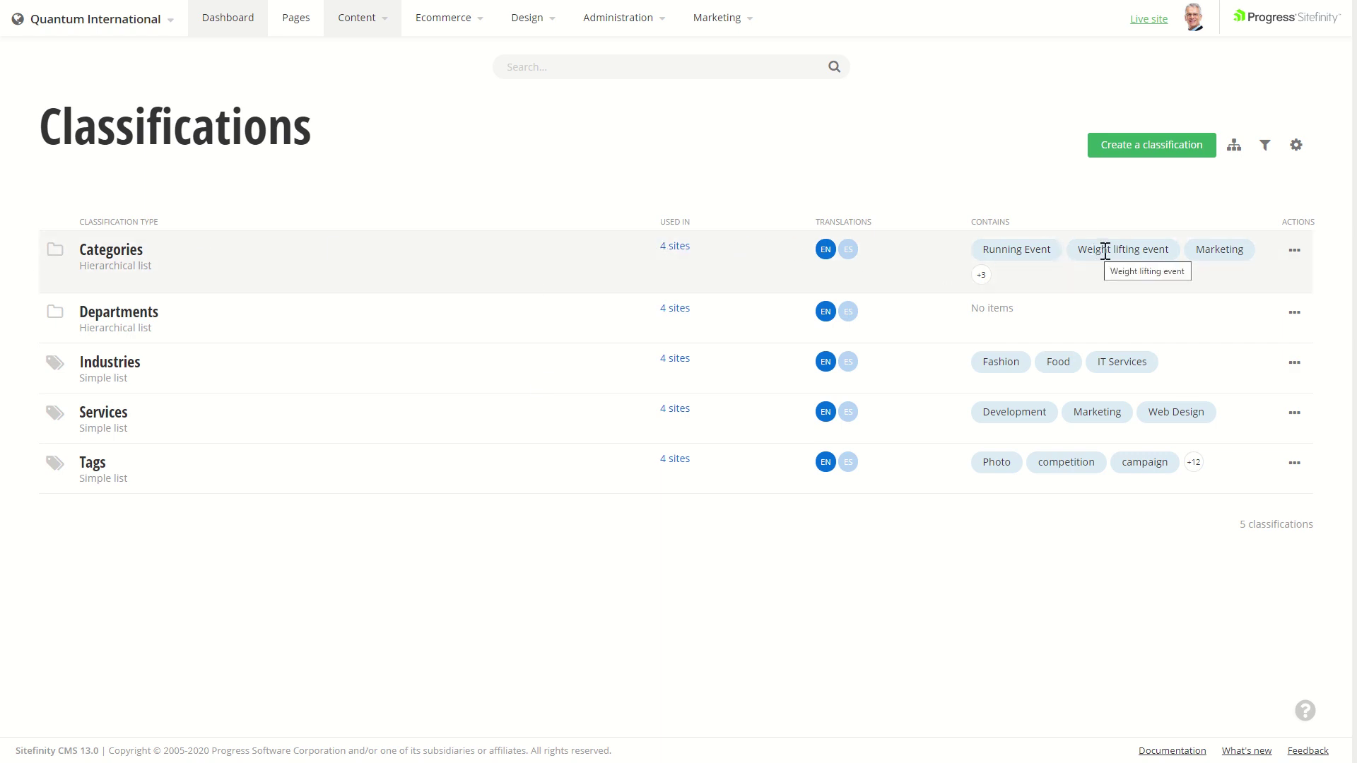
- Switch to the Quantum ME site and change its Categories usage to this site only, without duplicating existing categories
{"action": "left_click", "coordinate": [133, 26]}
{"action": "left_click", "coordinate": [95, 72]}
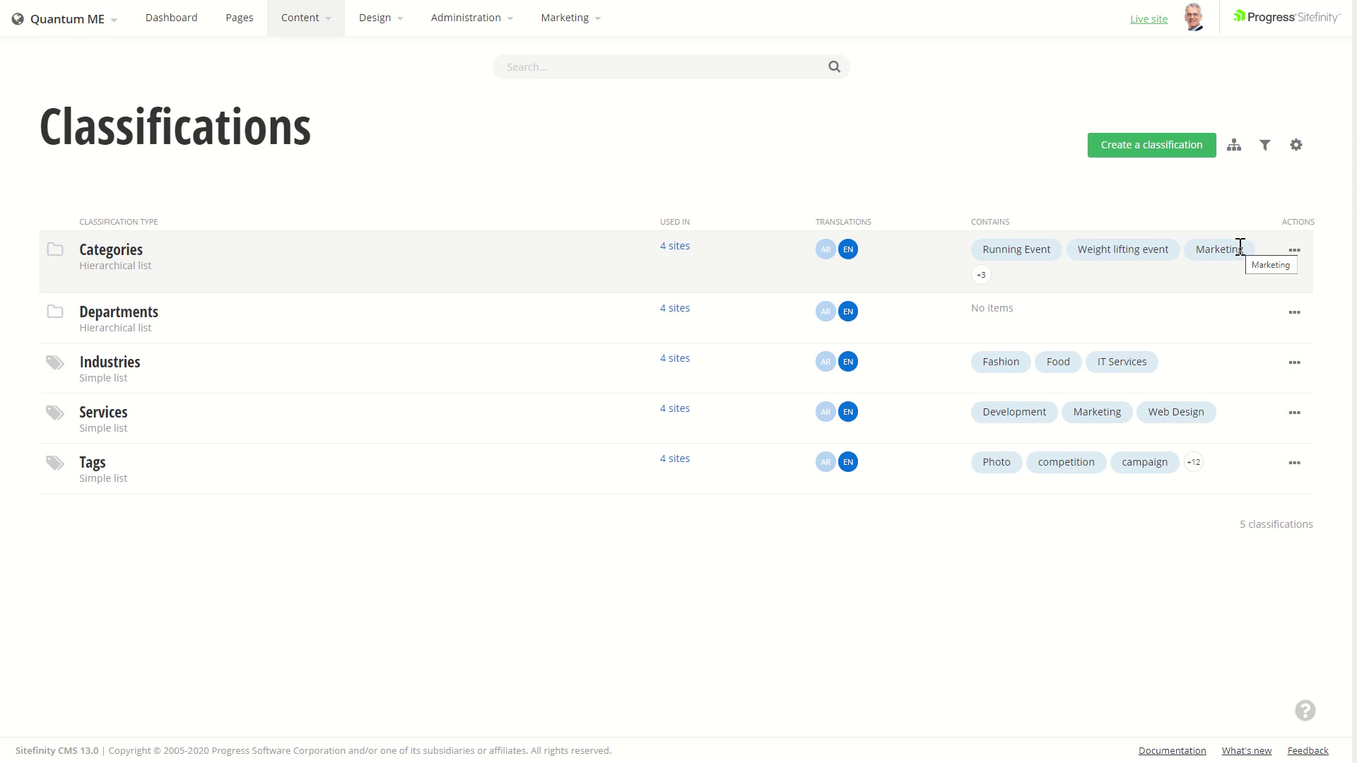
{"action": "left_click", "coordinate": [1295, 251]}
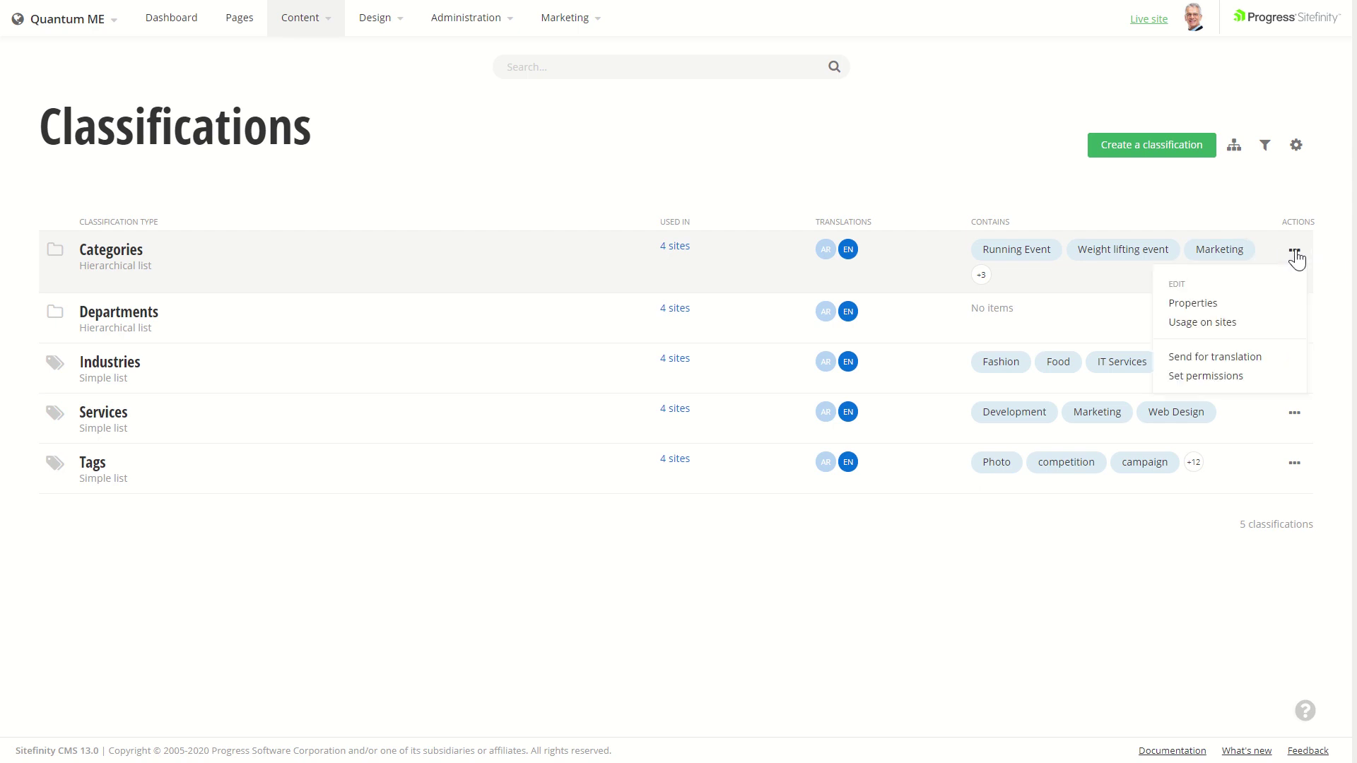
{"action": "left_click", "coordinate": [1216, 322]}
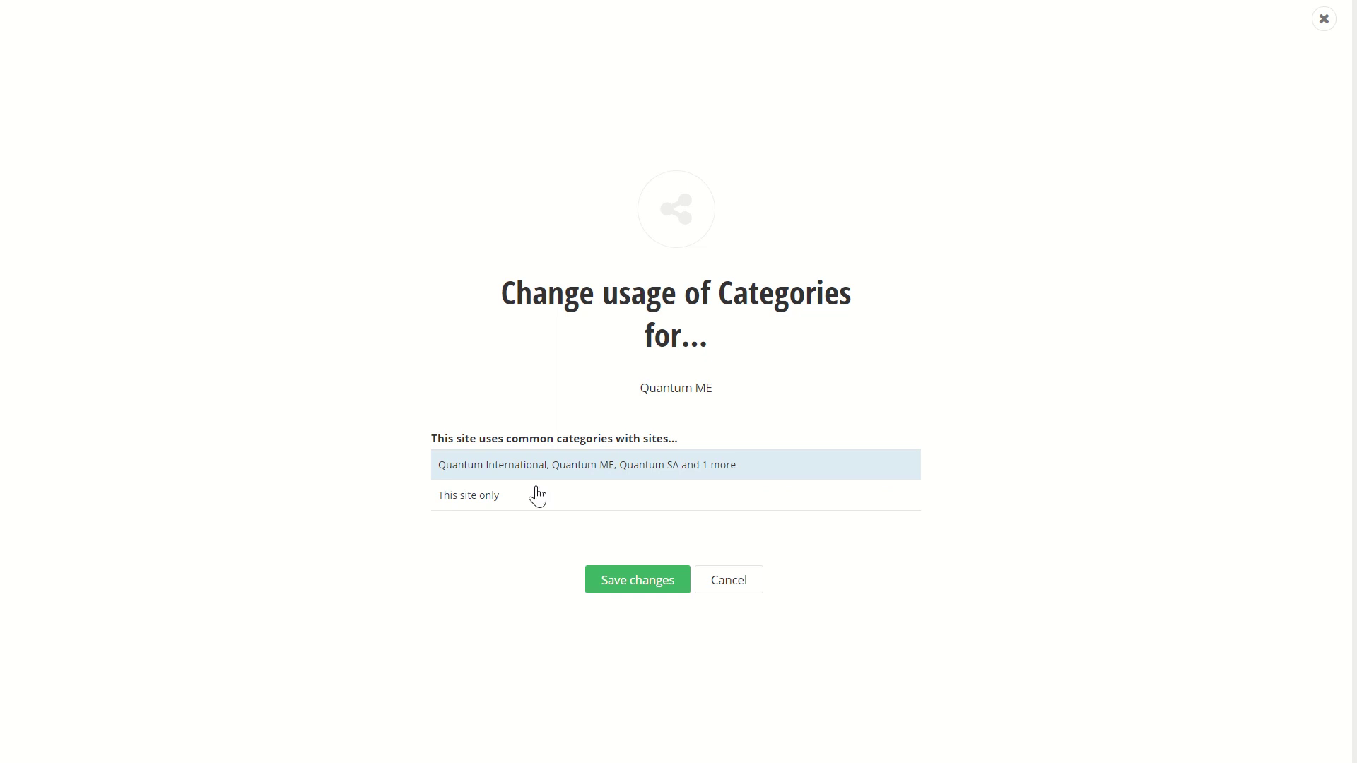
{"action": "left_click", "coordinate": [478, 498]}
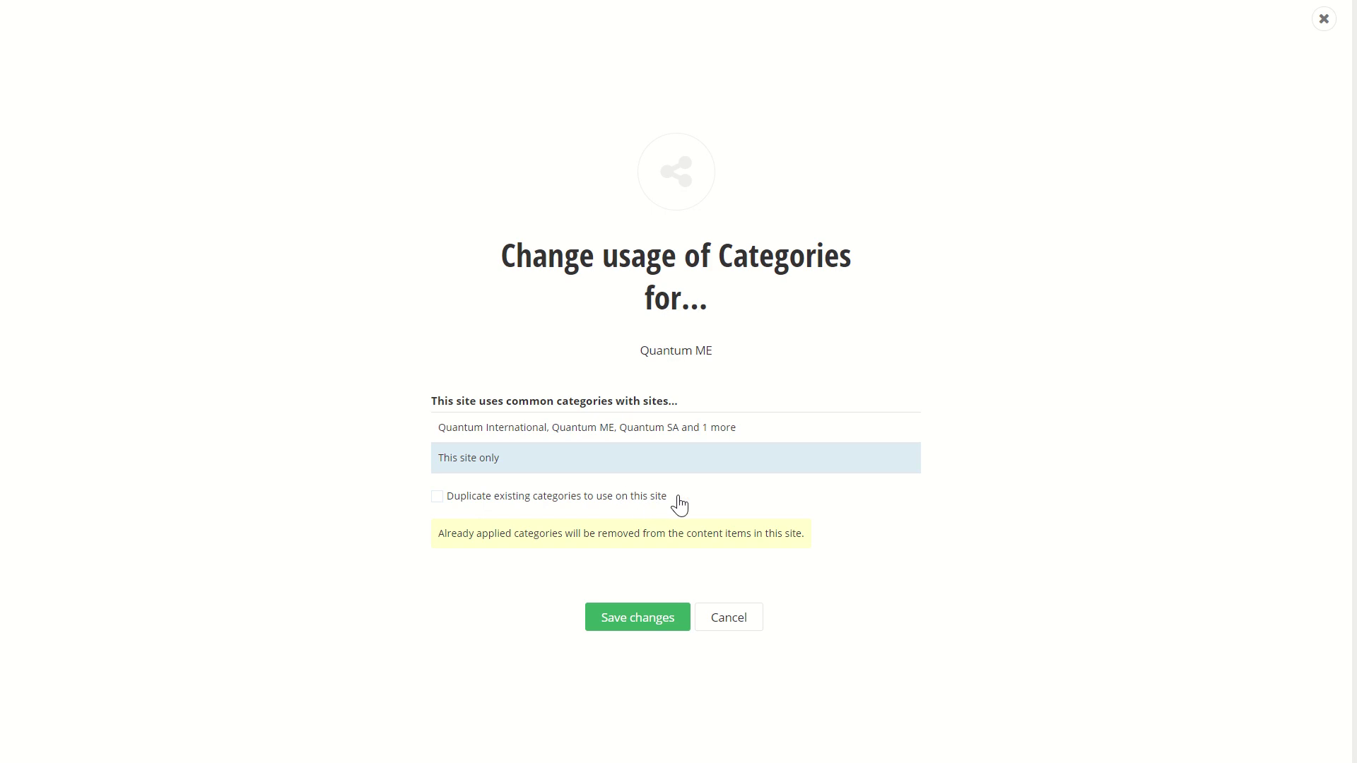
{"action": "left_click", "coordinate": [610, 626]}
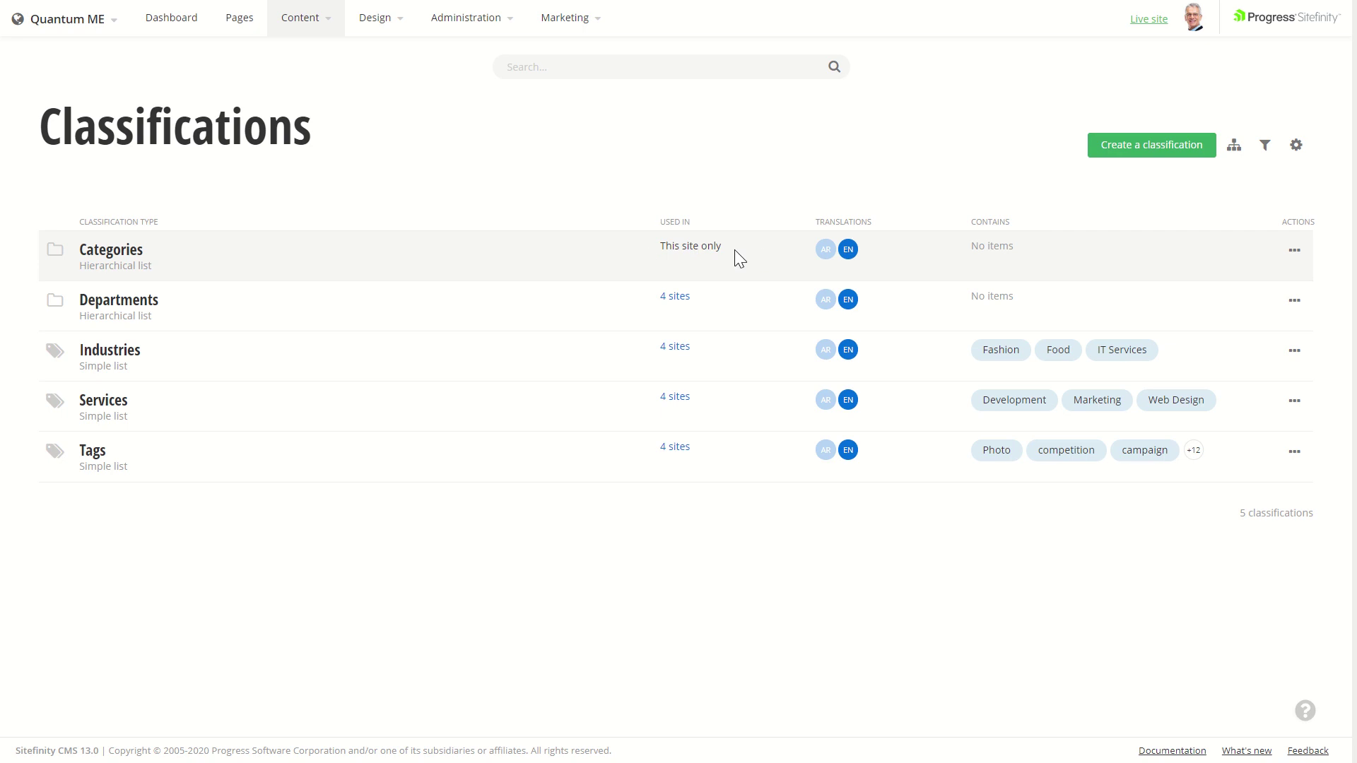
- Switch back to the Quantum International site and check which sites use the Categories classification
{"action": "left_click", "coordinate": [84, 21]}
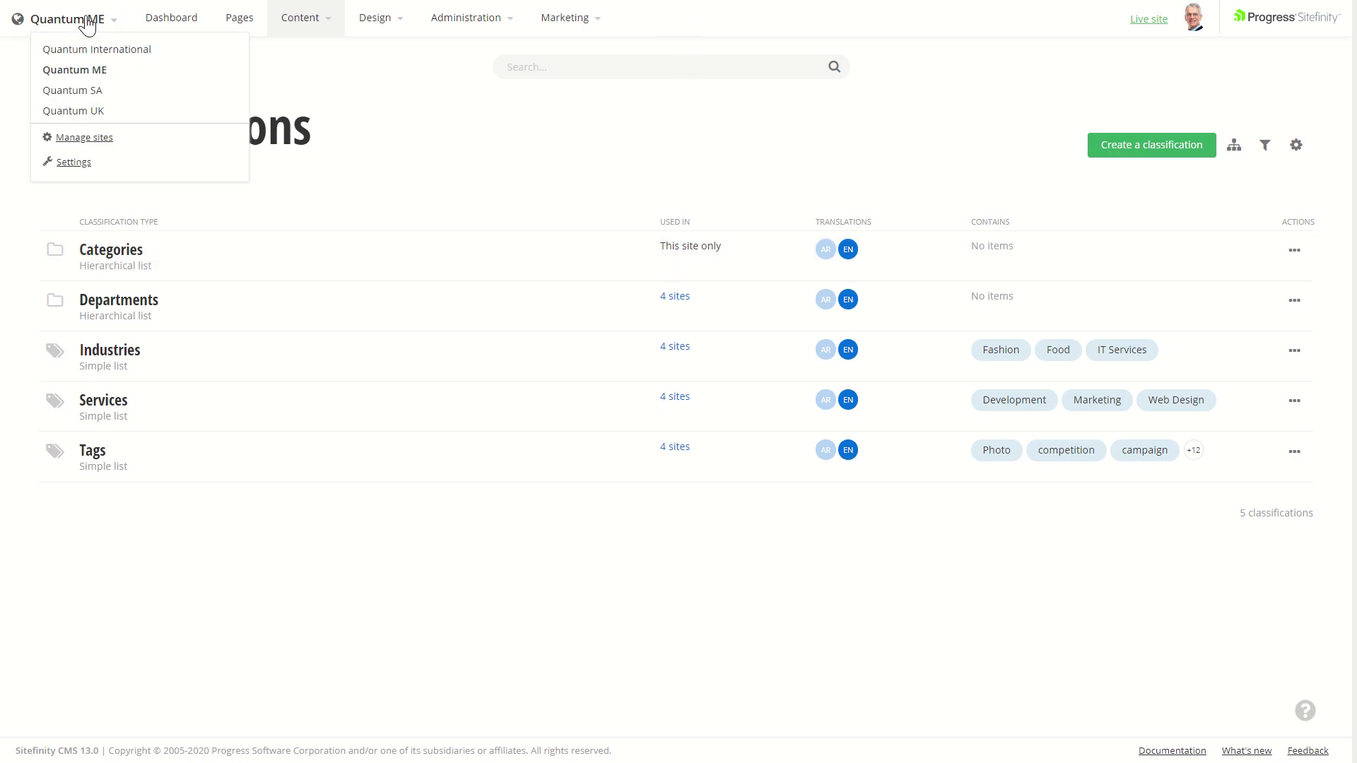
{"action": "left_click", "coordinate": [88, 49]}
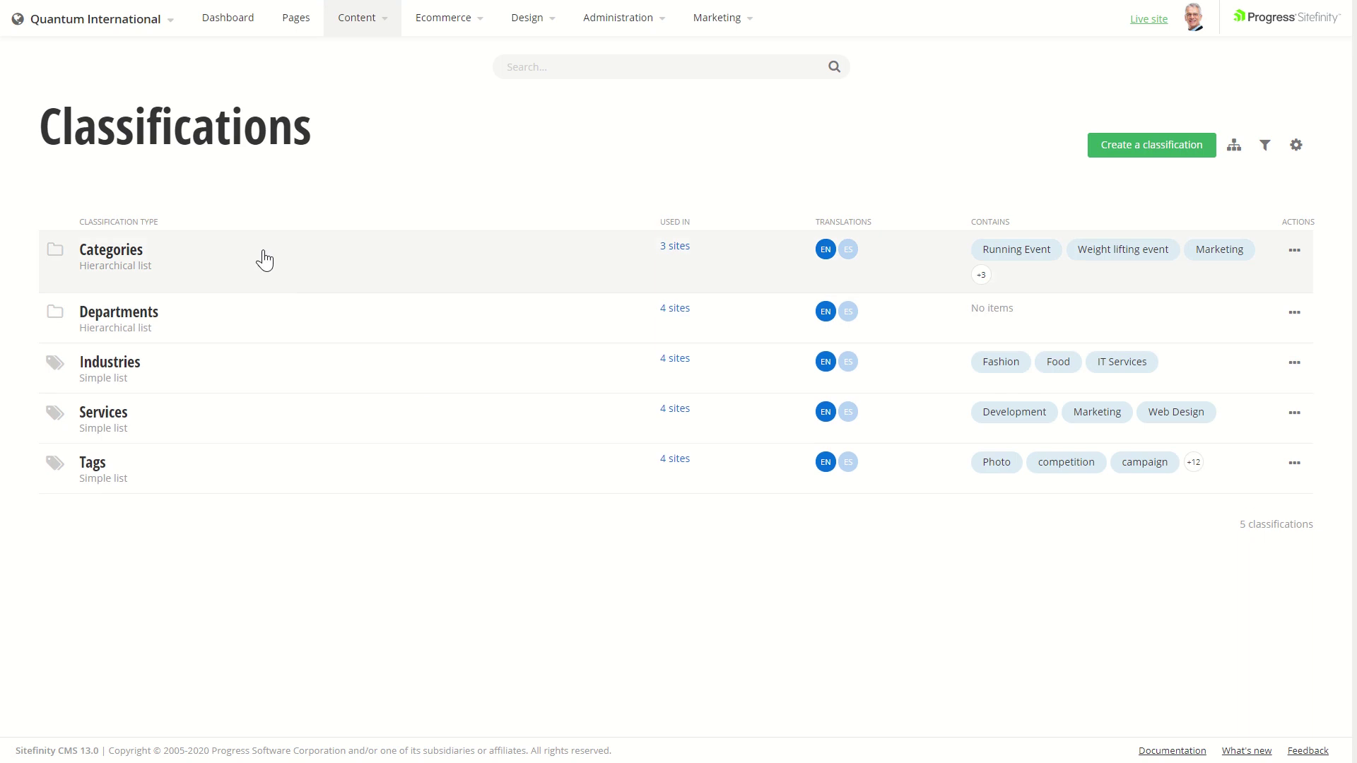
{"action": "left_click", "coordinate": [668, 253]}
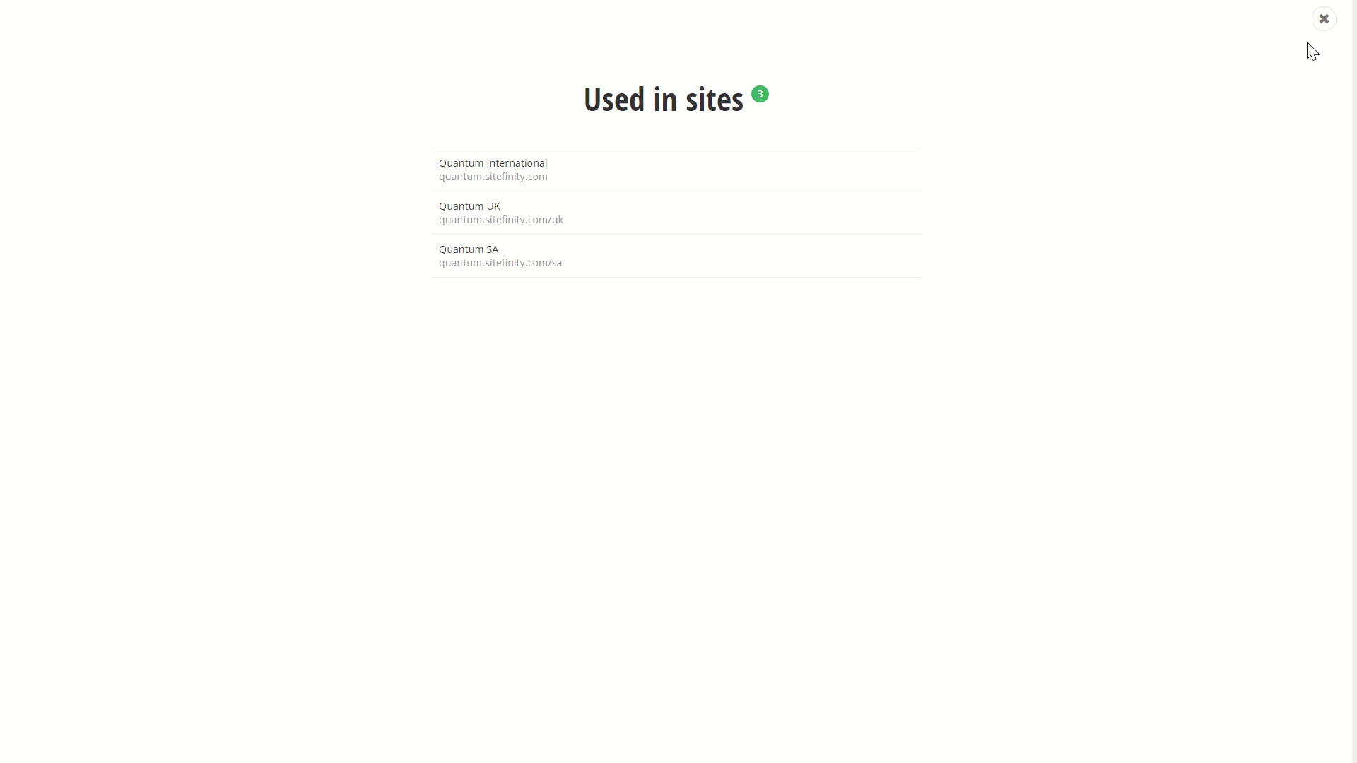
{"action": "left_click", "coordinate": [1324, 22]}
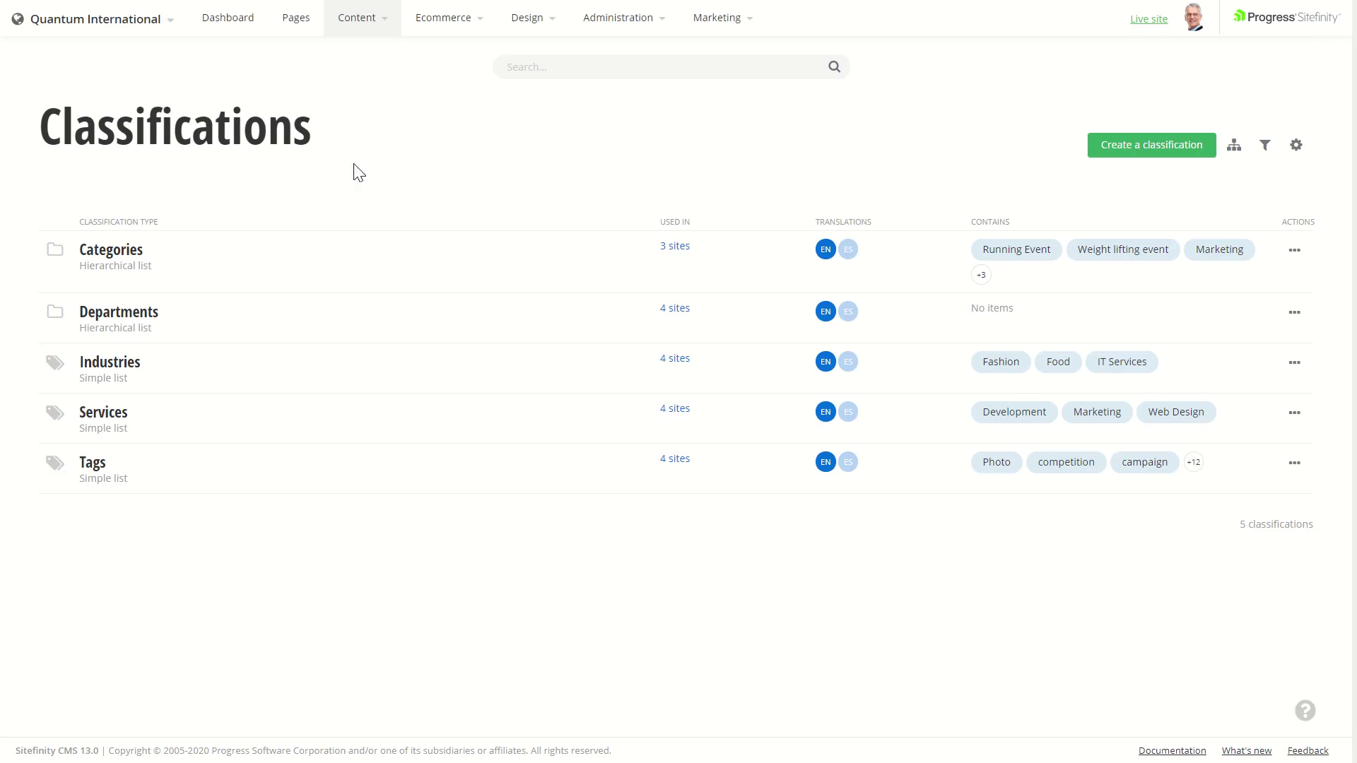